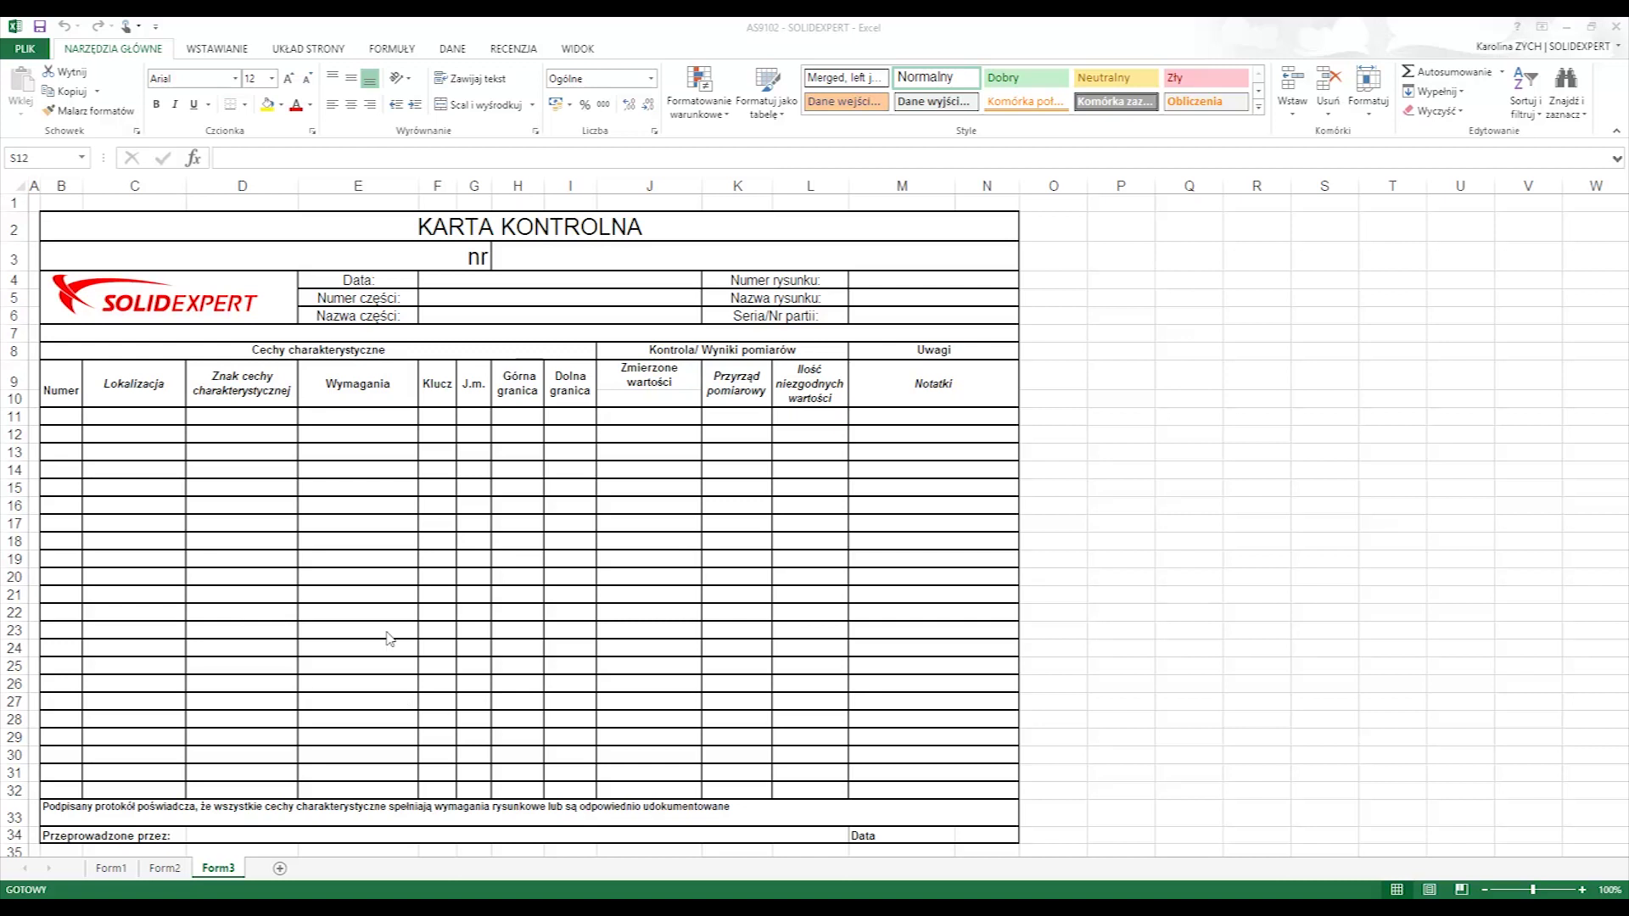
Step: Open the File backstage Informacje page for the AS9102 - SOLIDEXPERT workbook
click(42, 46)
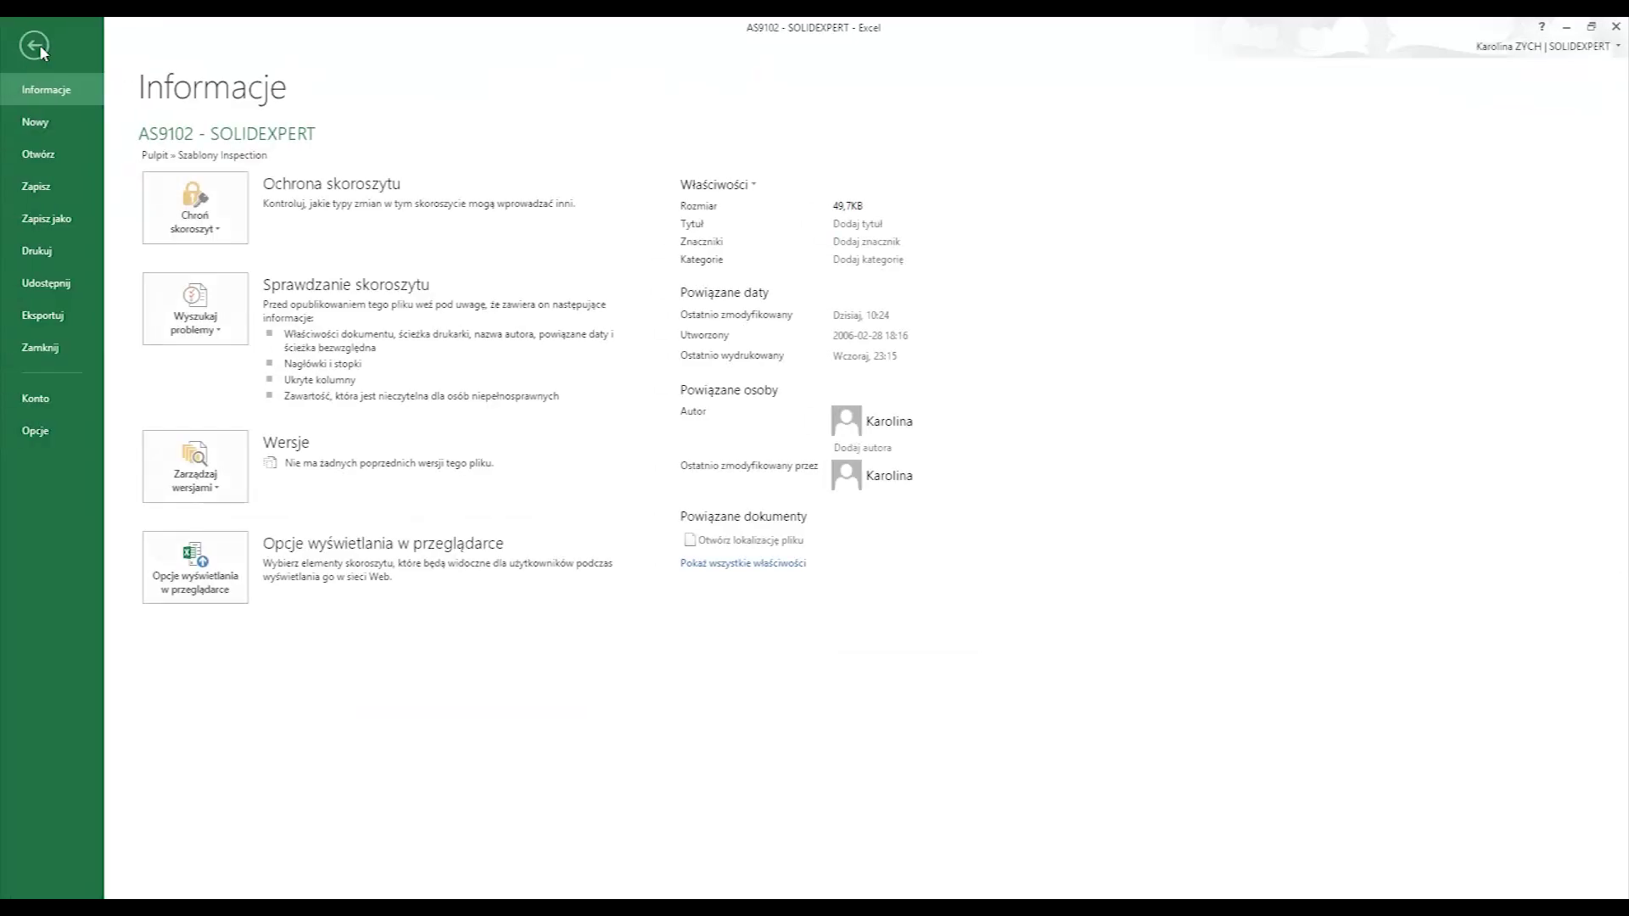
Step: Save the workbook as an Excel 97–2003 template in the Szablony Inspection folder
click(63, 222)
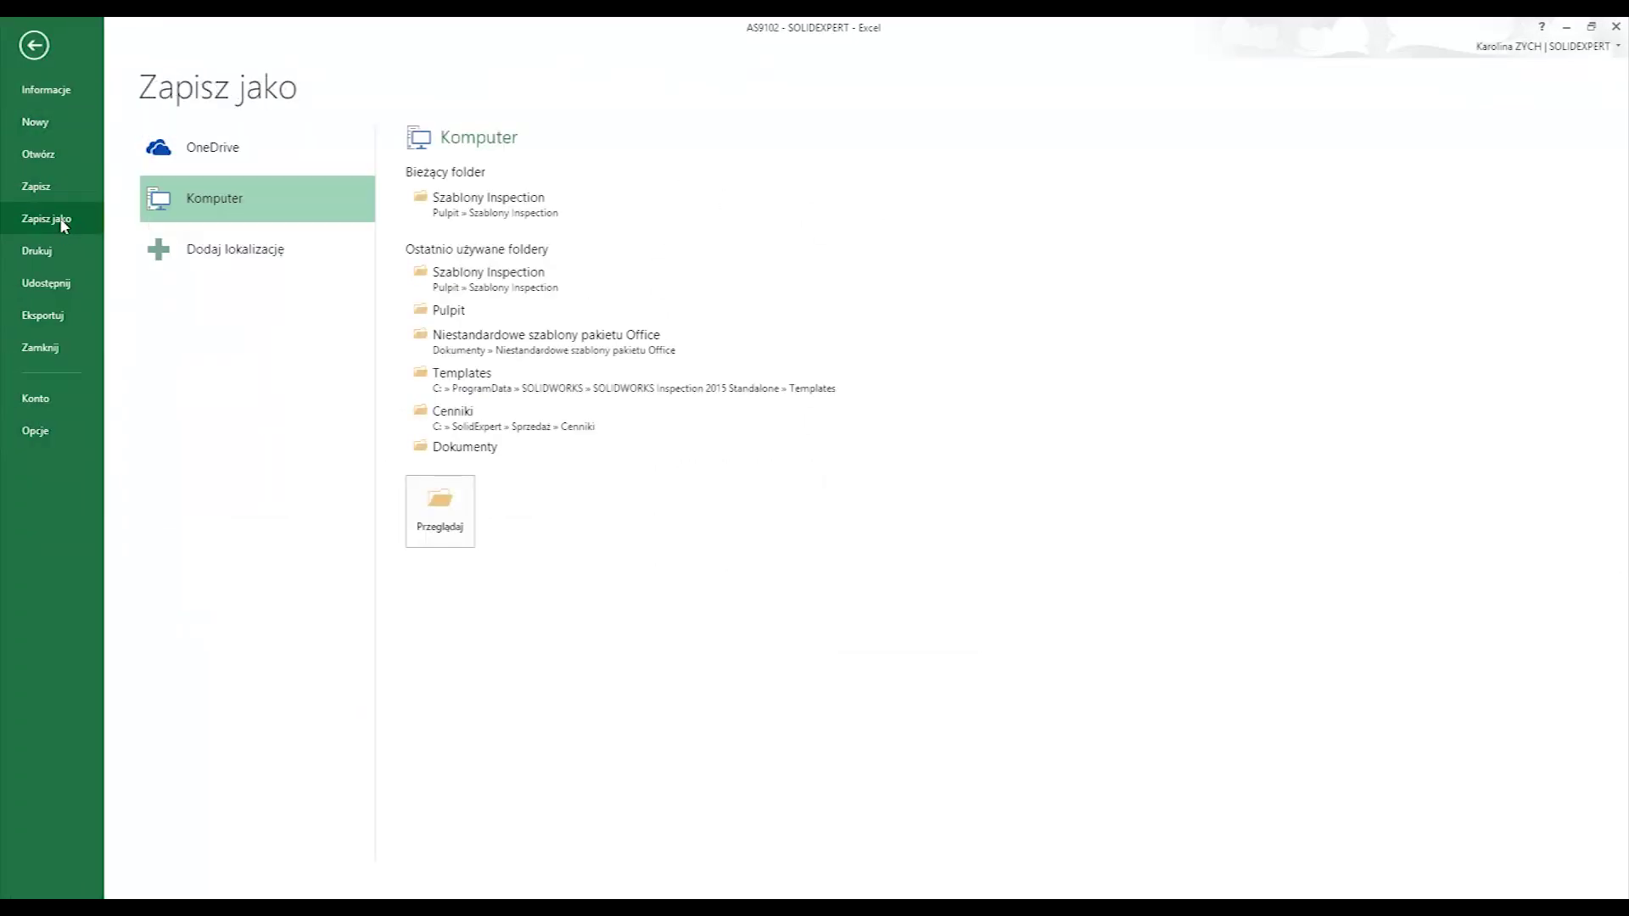
click(477, 216)
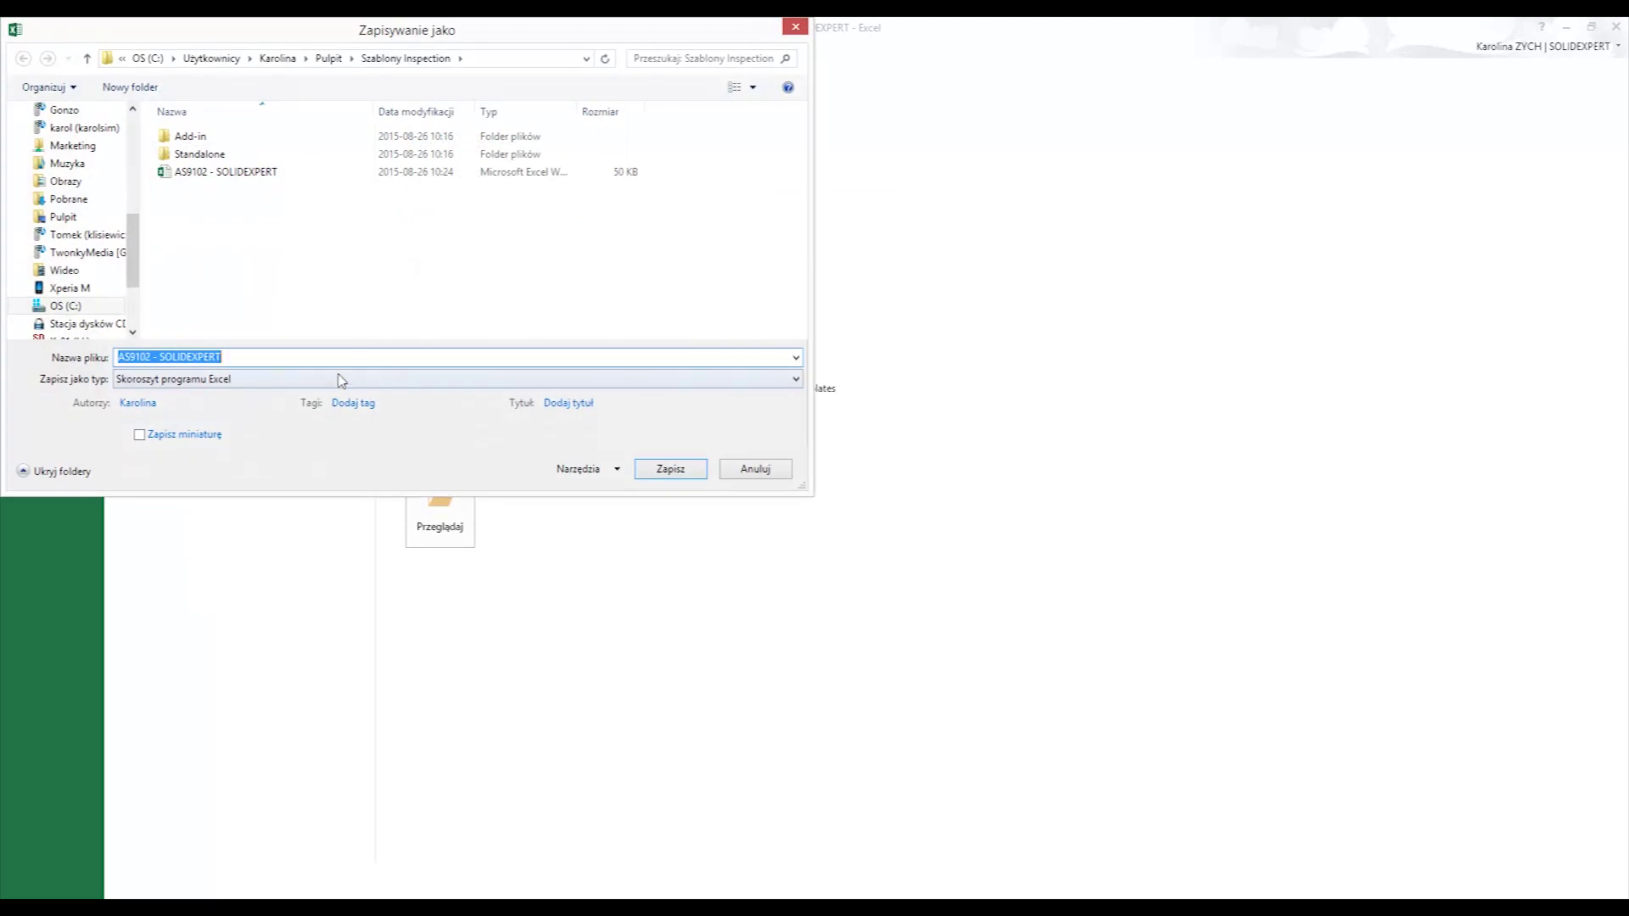
click(341, 381)
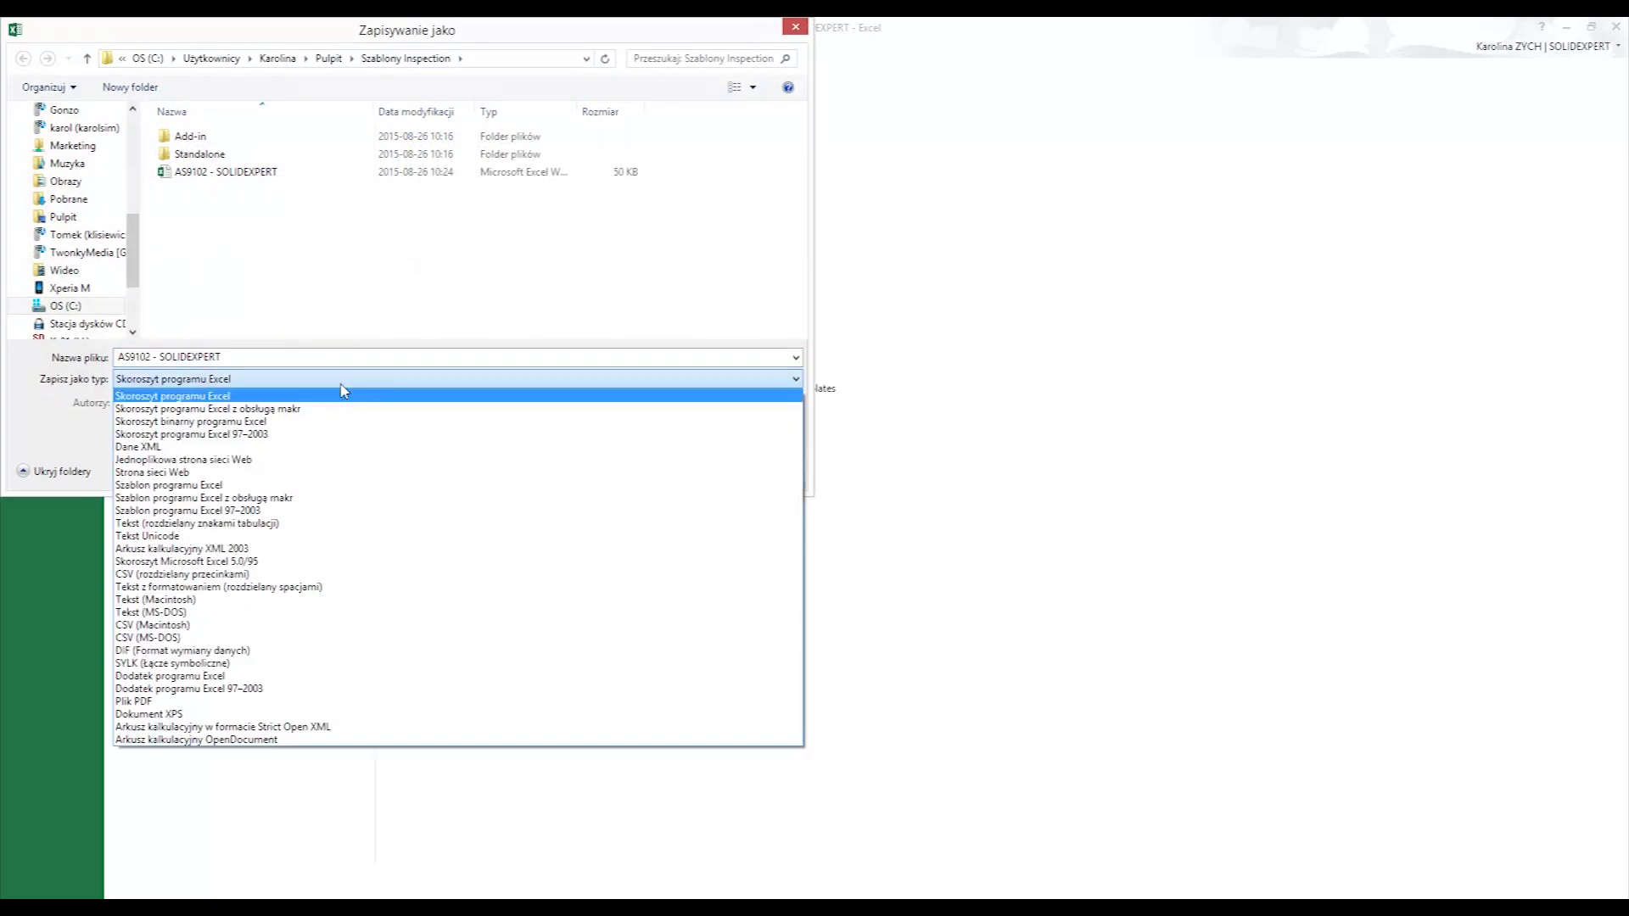
click(321, 509)
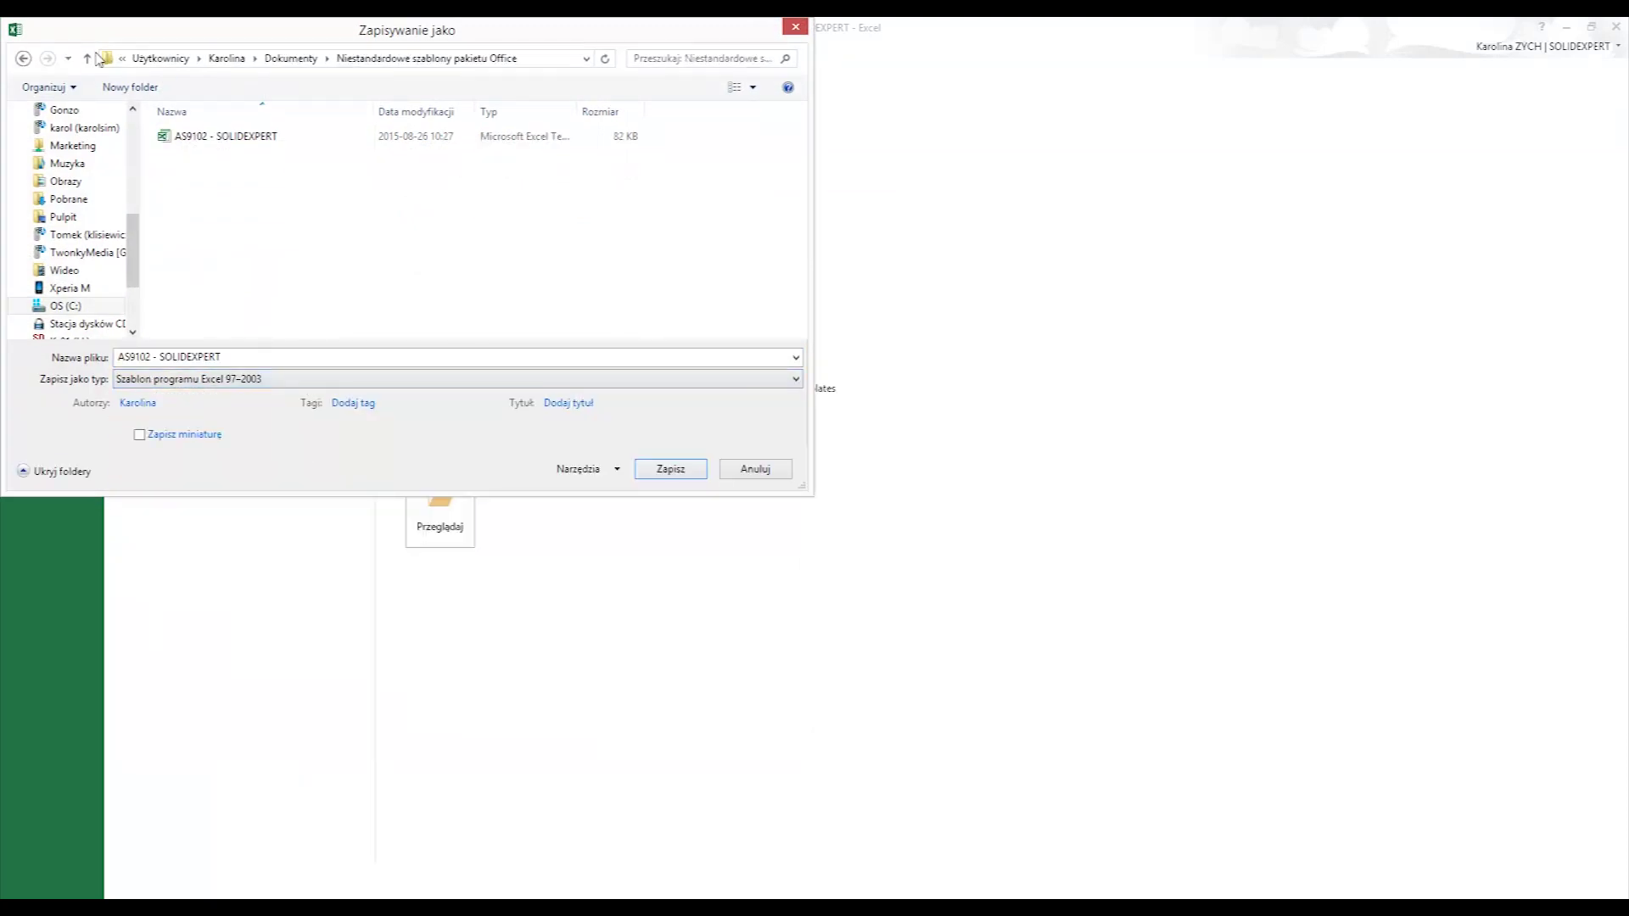
click(23, 58)
click(302, 290)
click(293, 355)
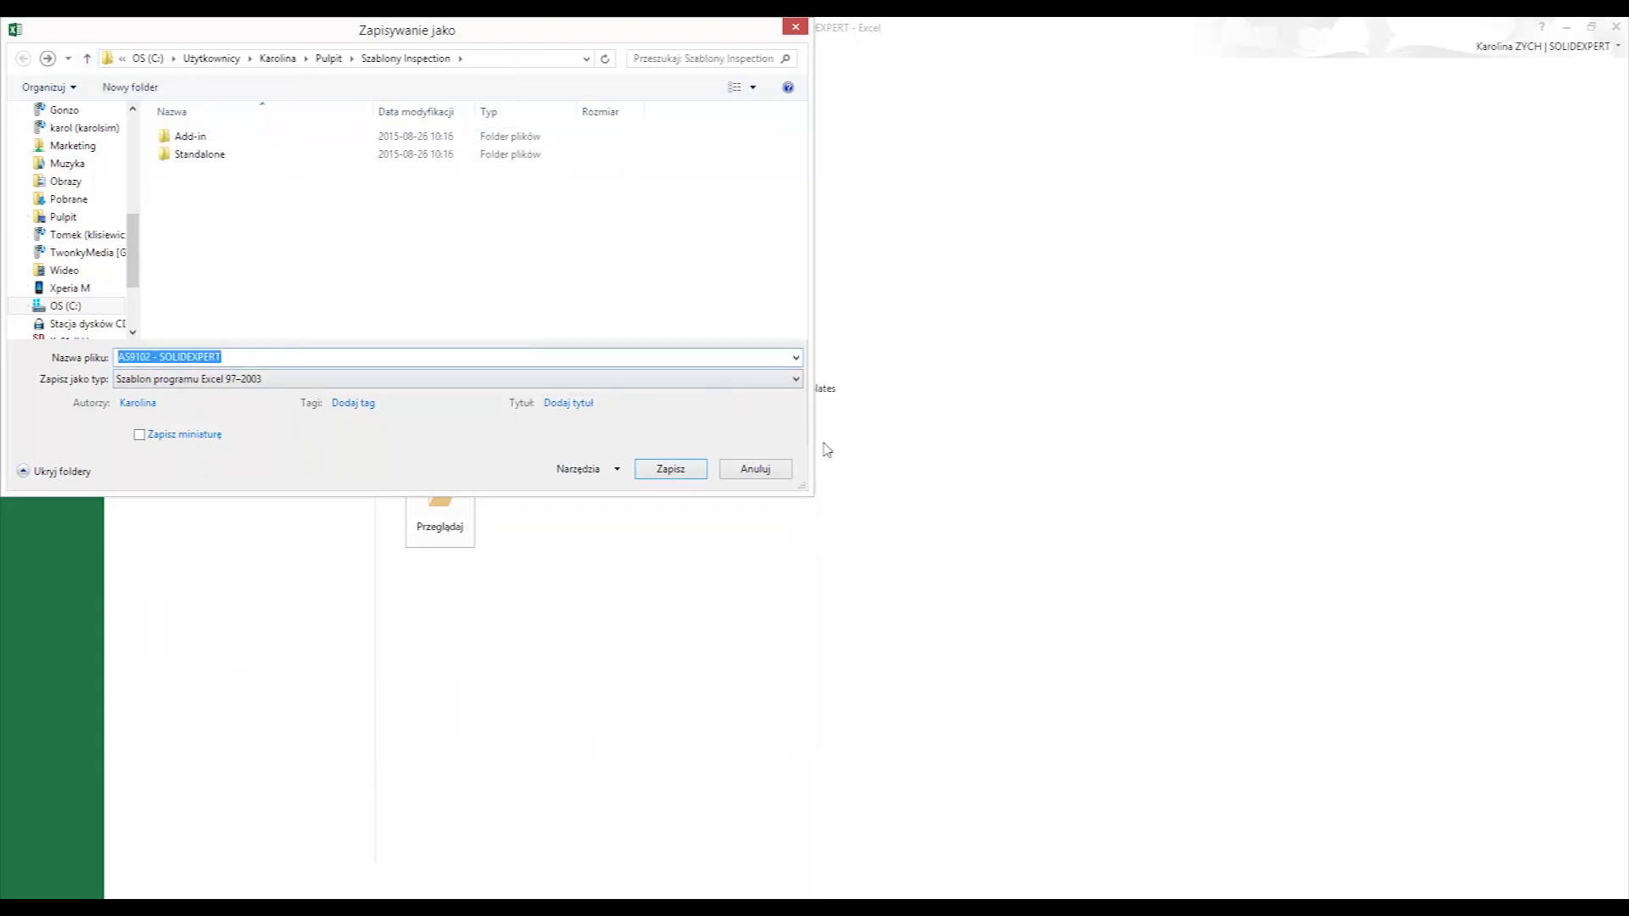
click(669, 469)
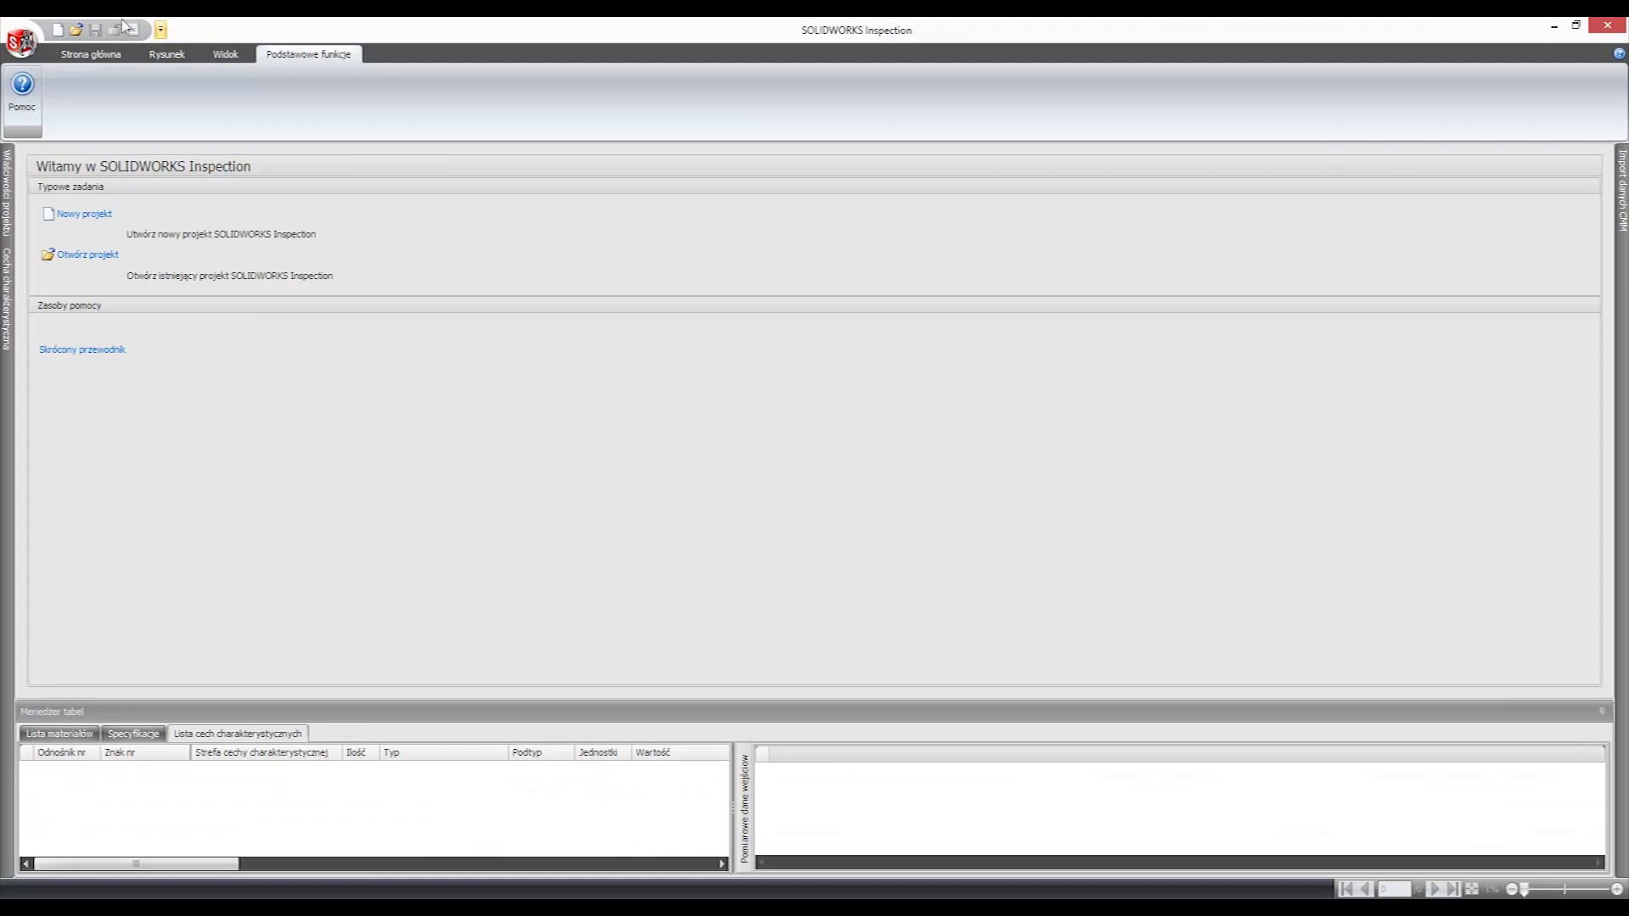
Step: Launch the Inspection template editor and browse its template picker to the Desktop
click(23, 43)
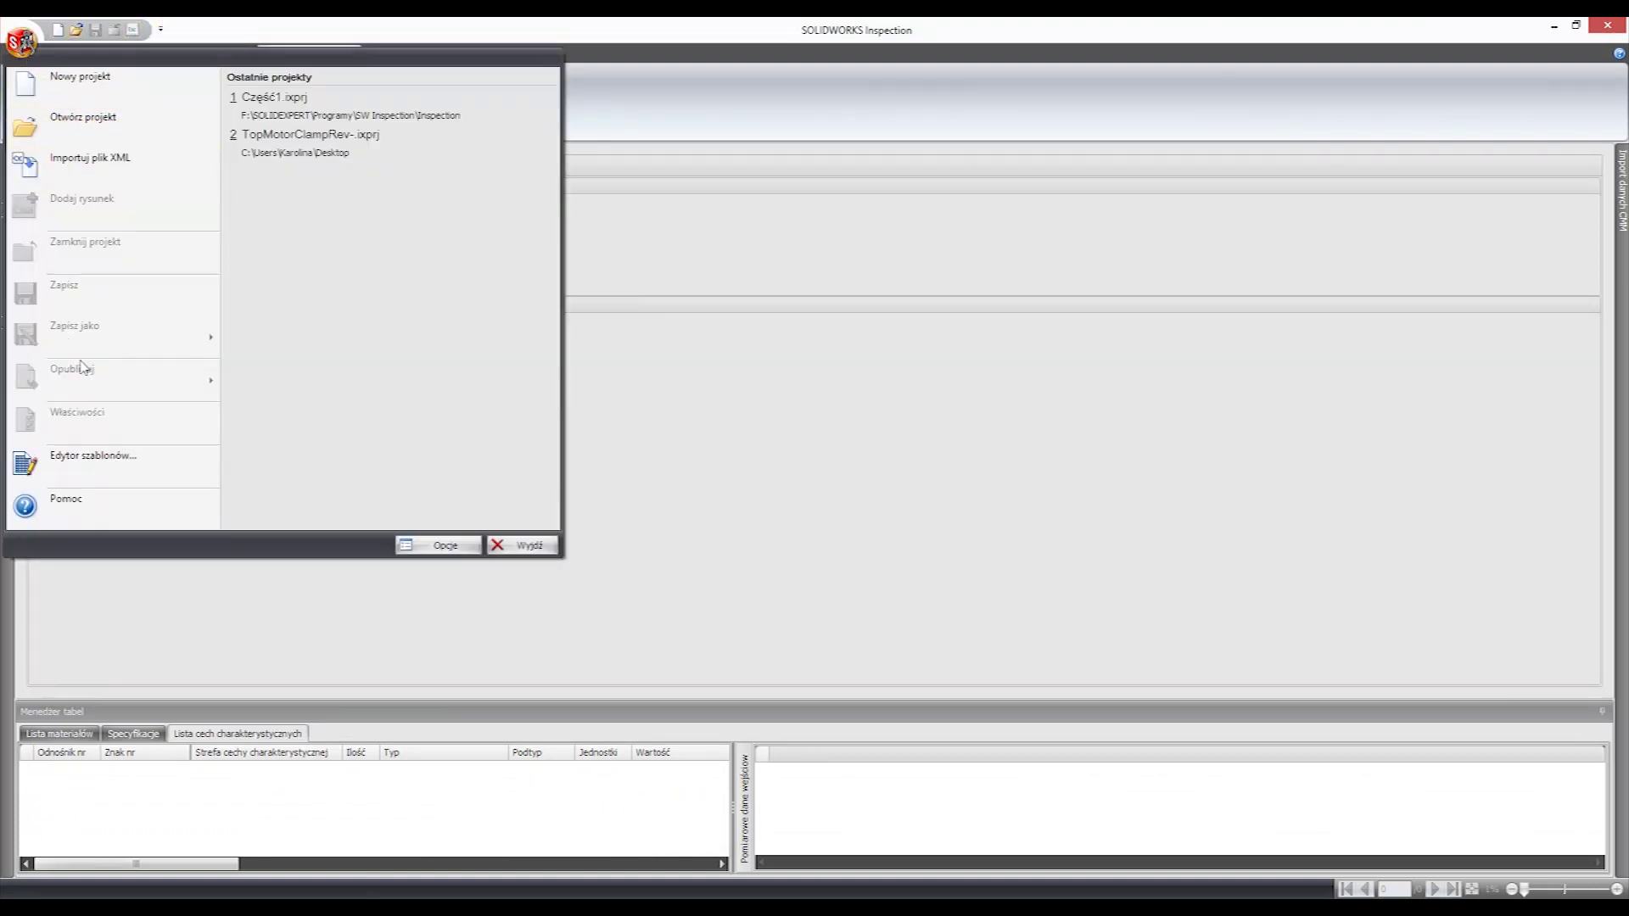
click(136, 464)
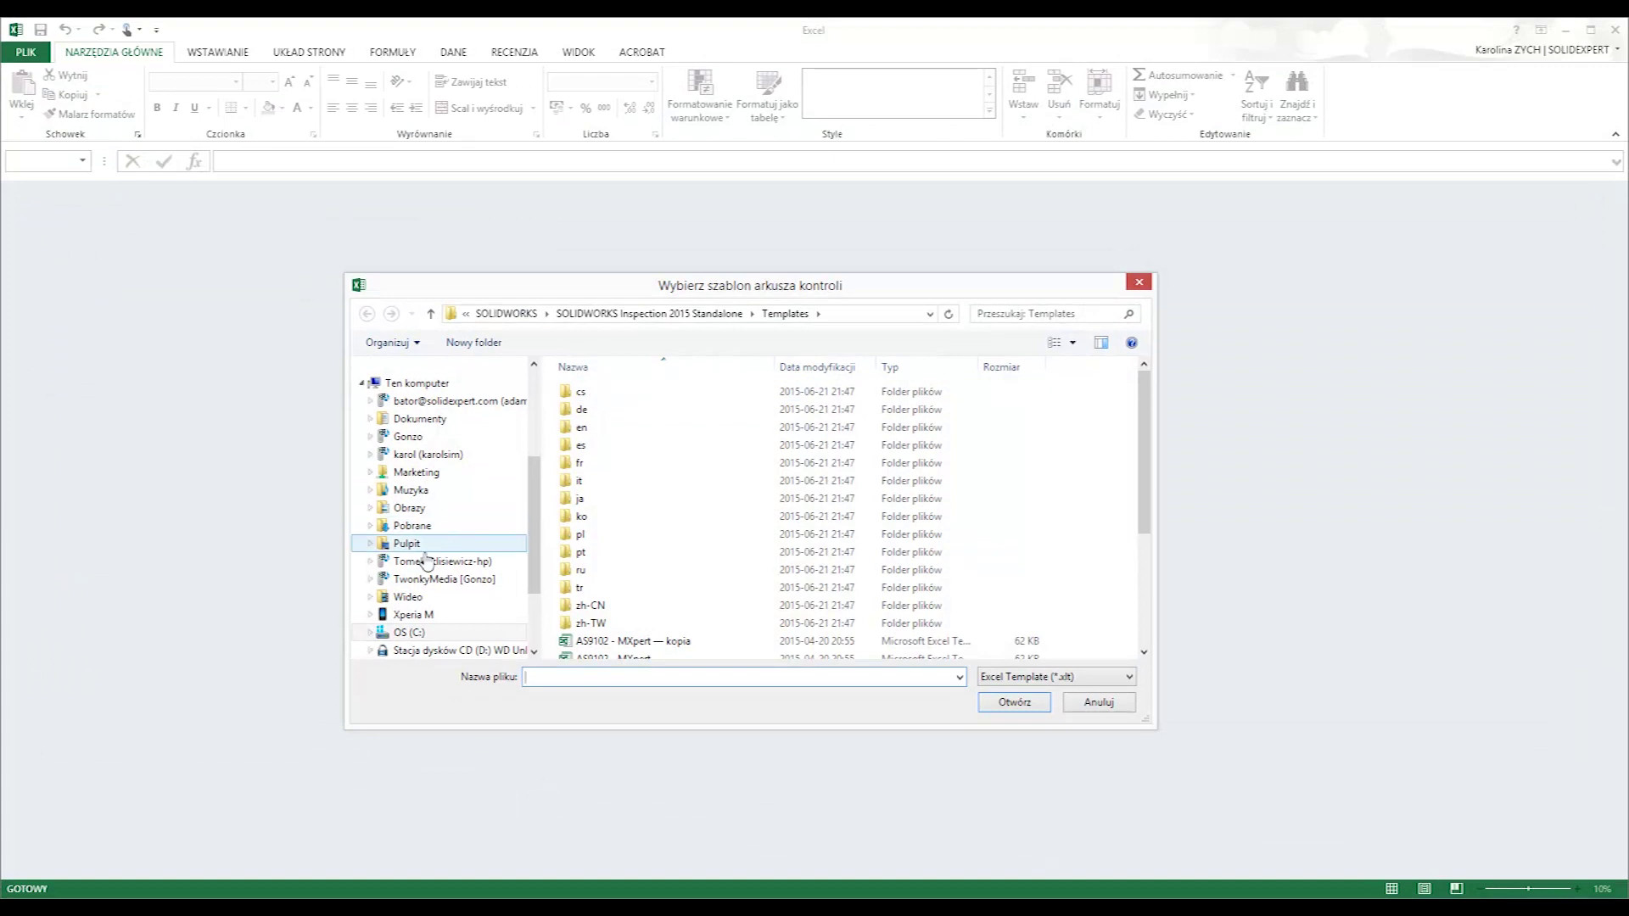
click(413, 544)
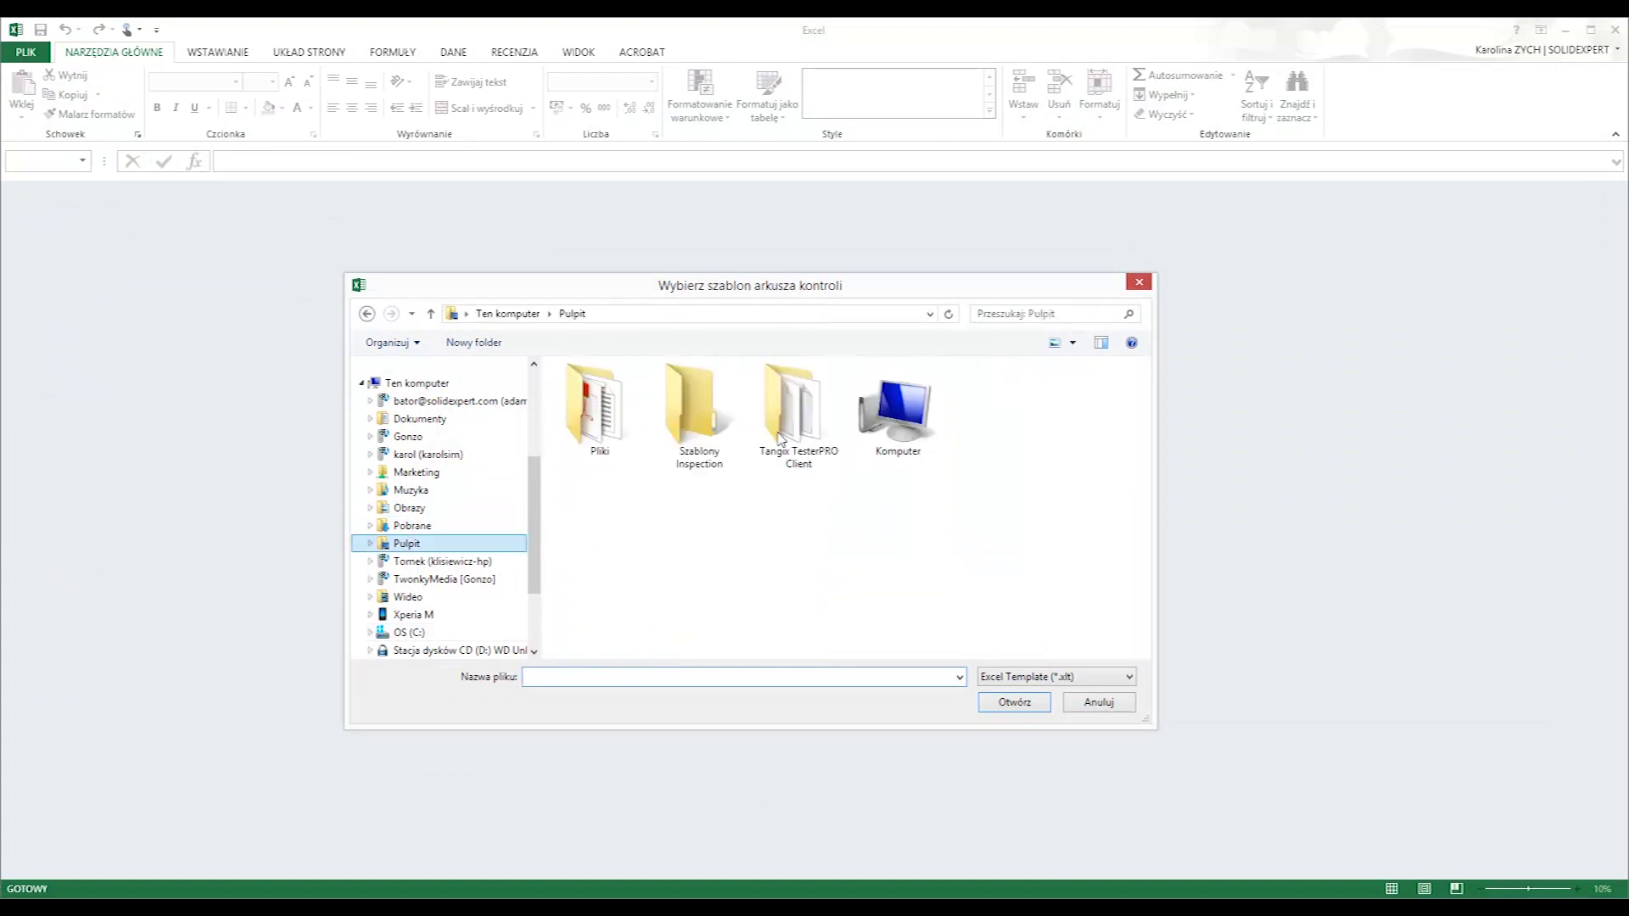
Step: Open AS9102 - SOLIDEXPERT from Szablony Inspection and move the editor panel beside the sheet
double_click(723, 401)
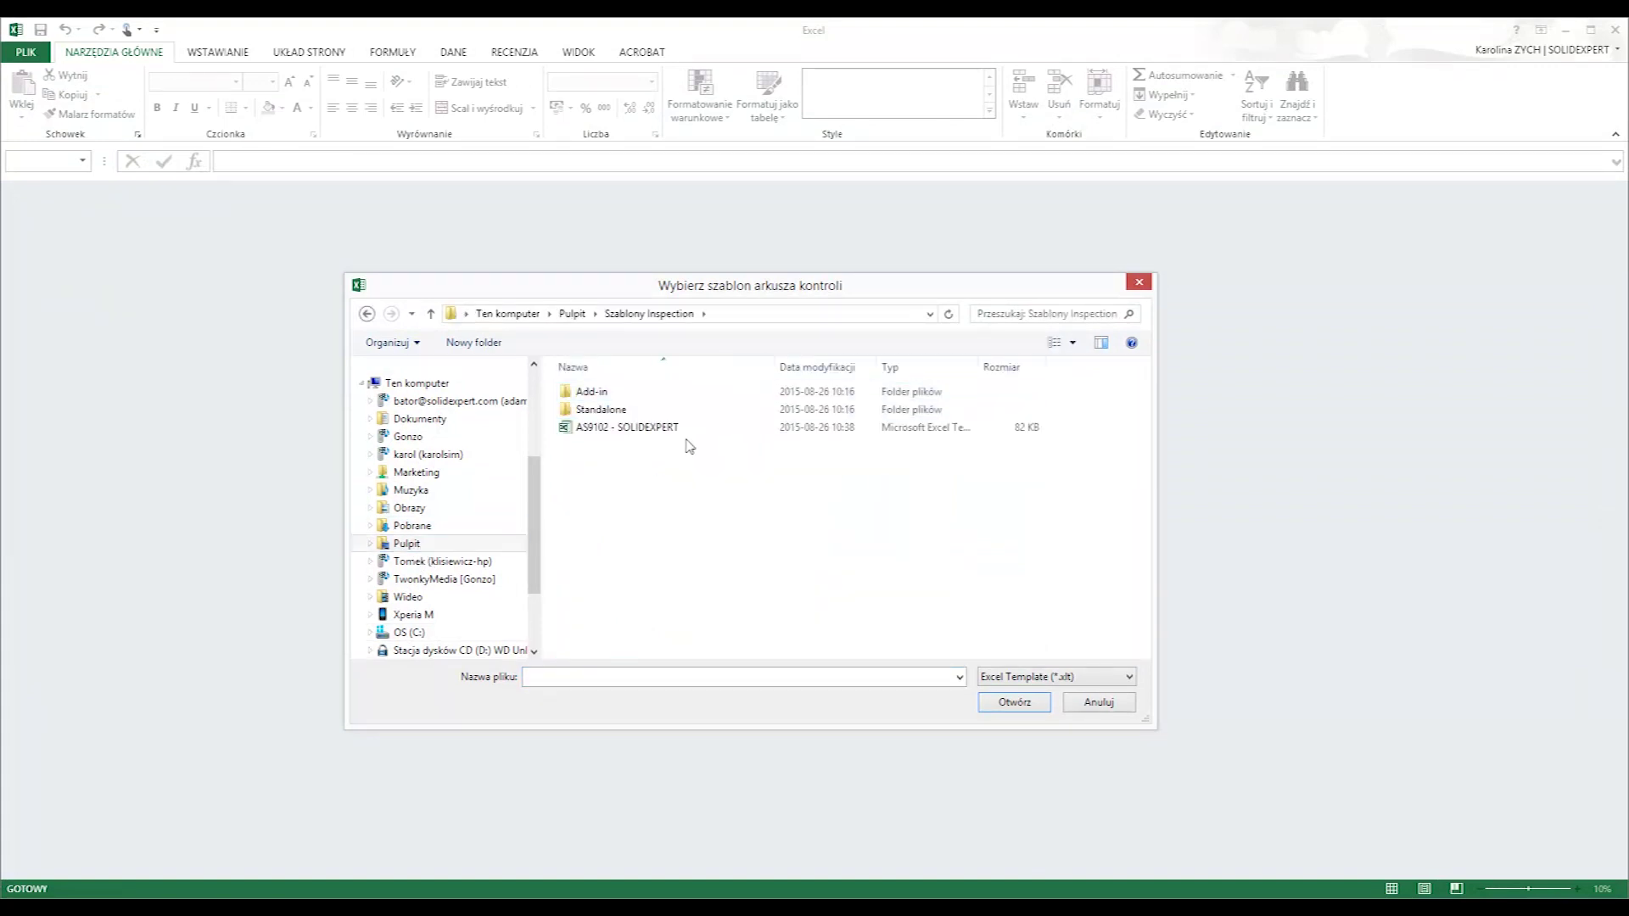
click(682, 430)
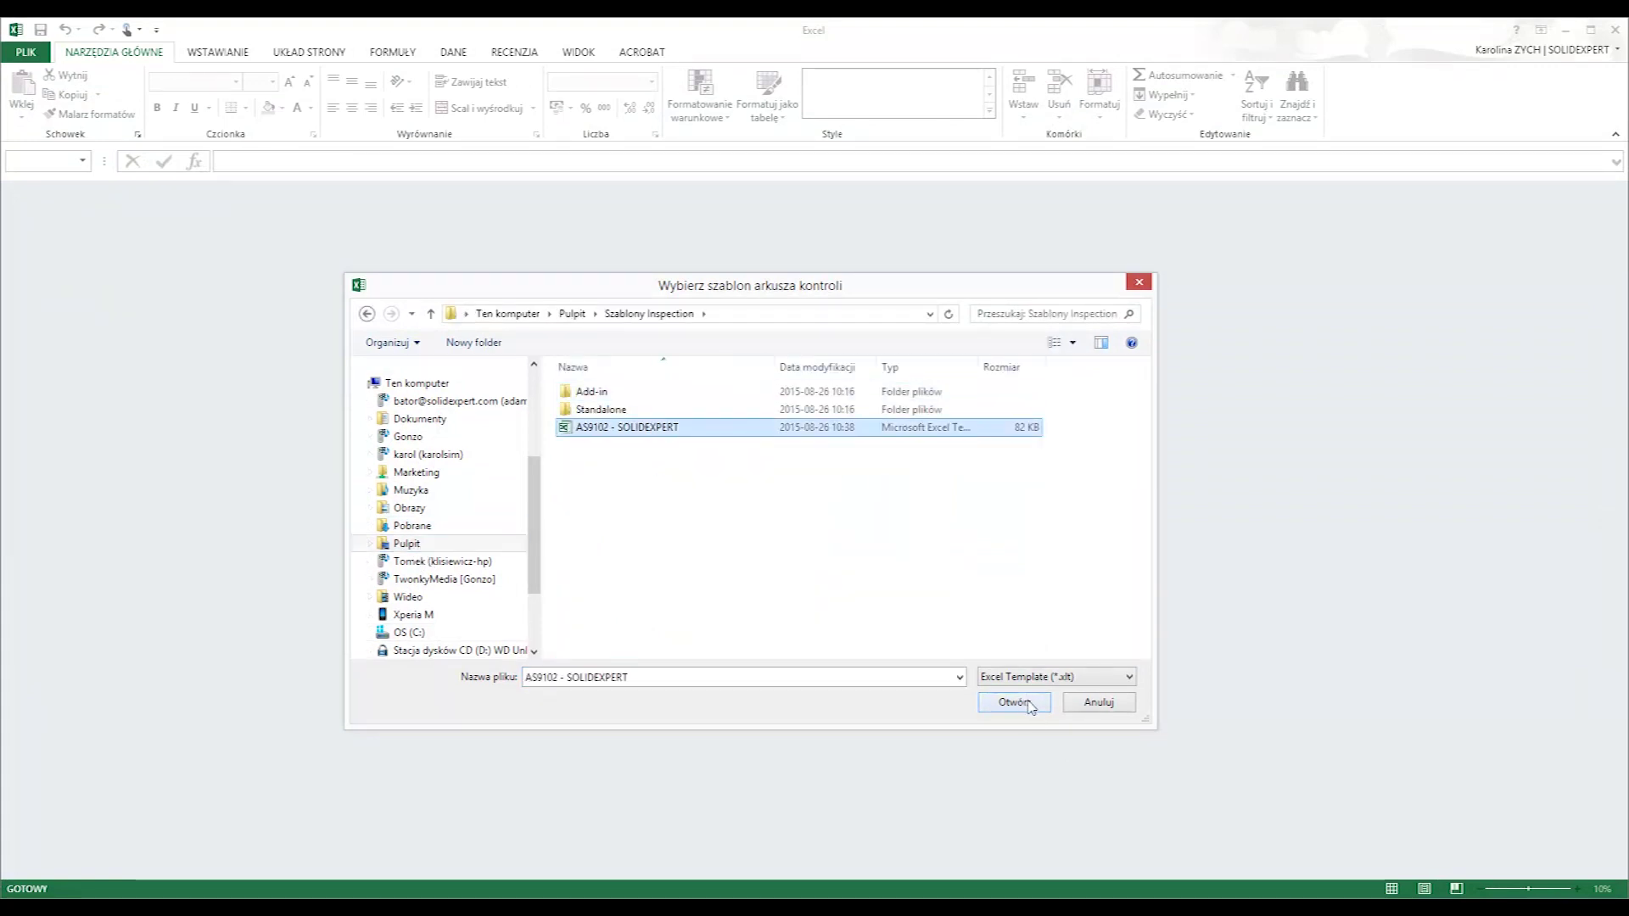
click(1014, 703)
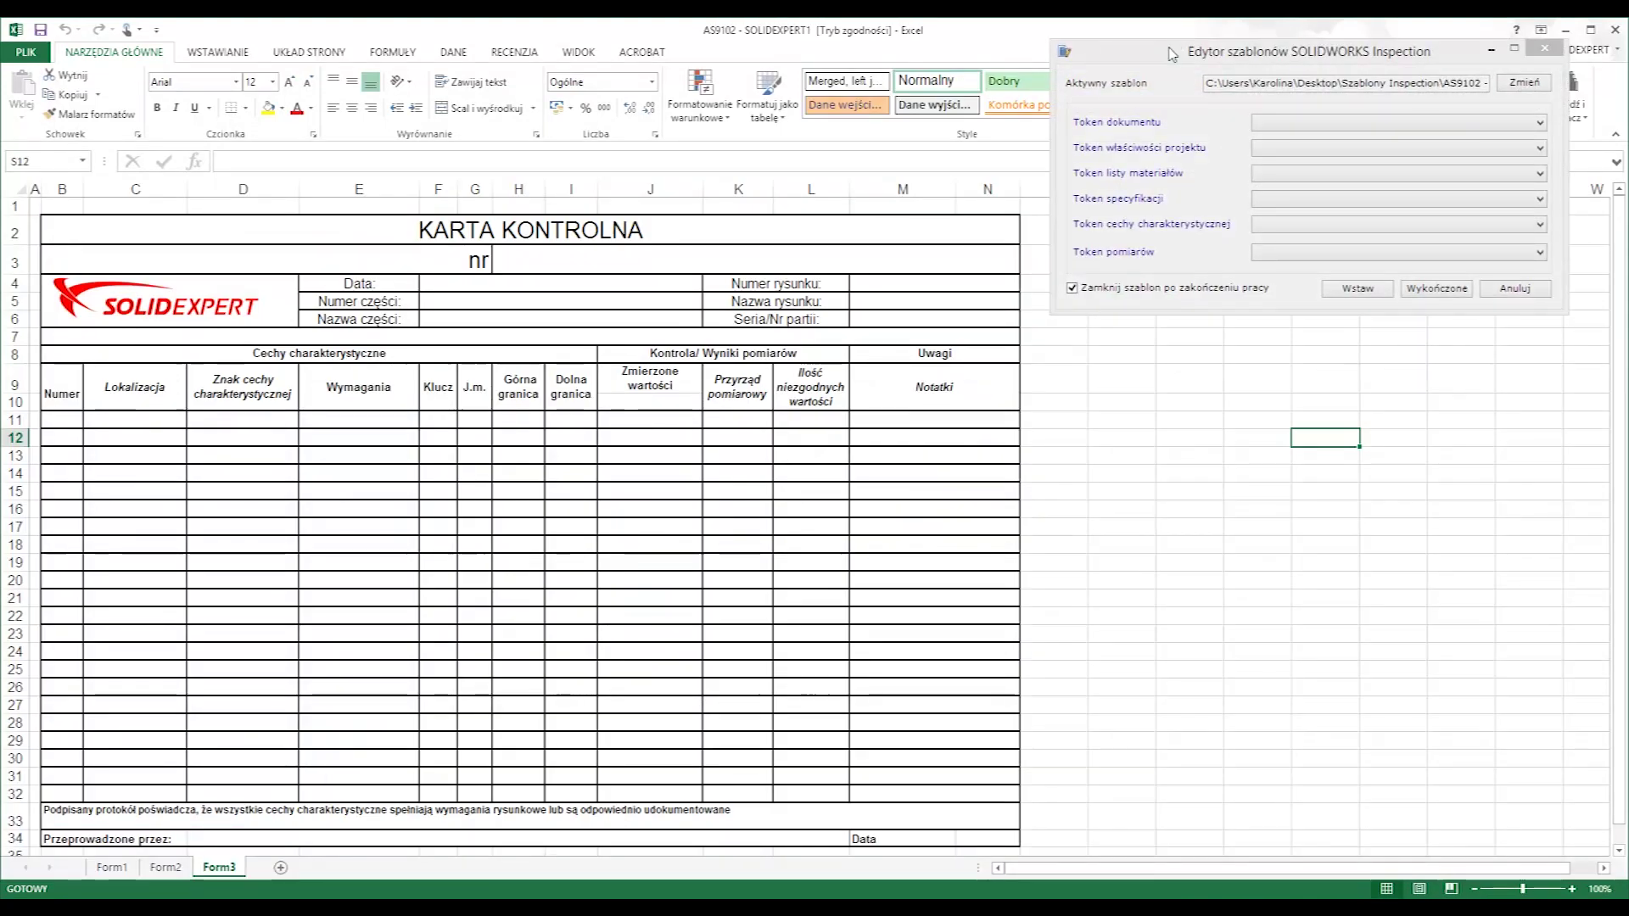
drag(1170, 55, 1169, 232)
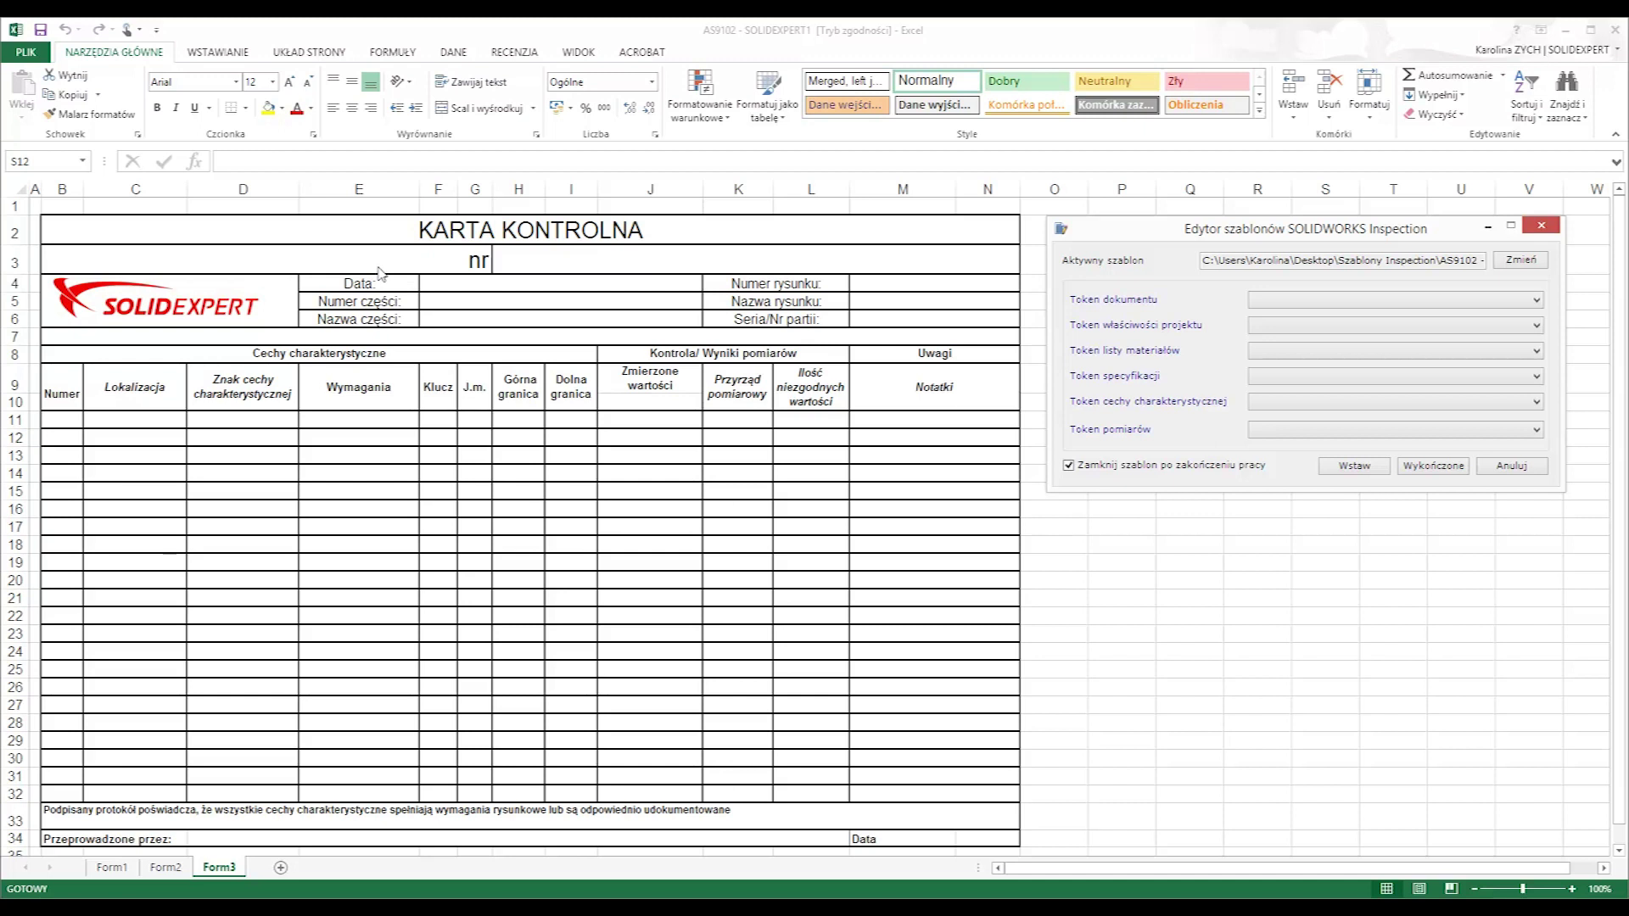
click(368, 285)
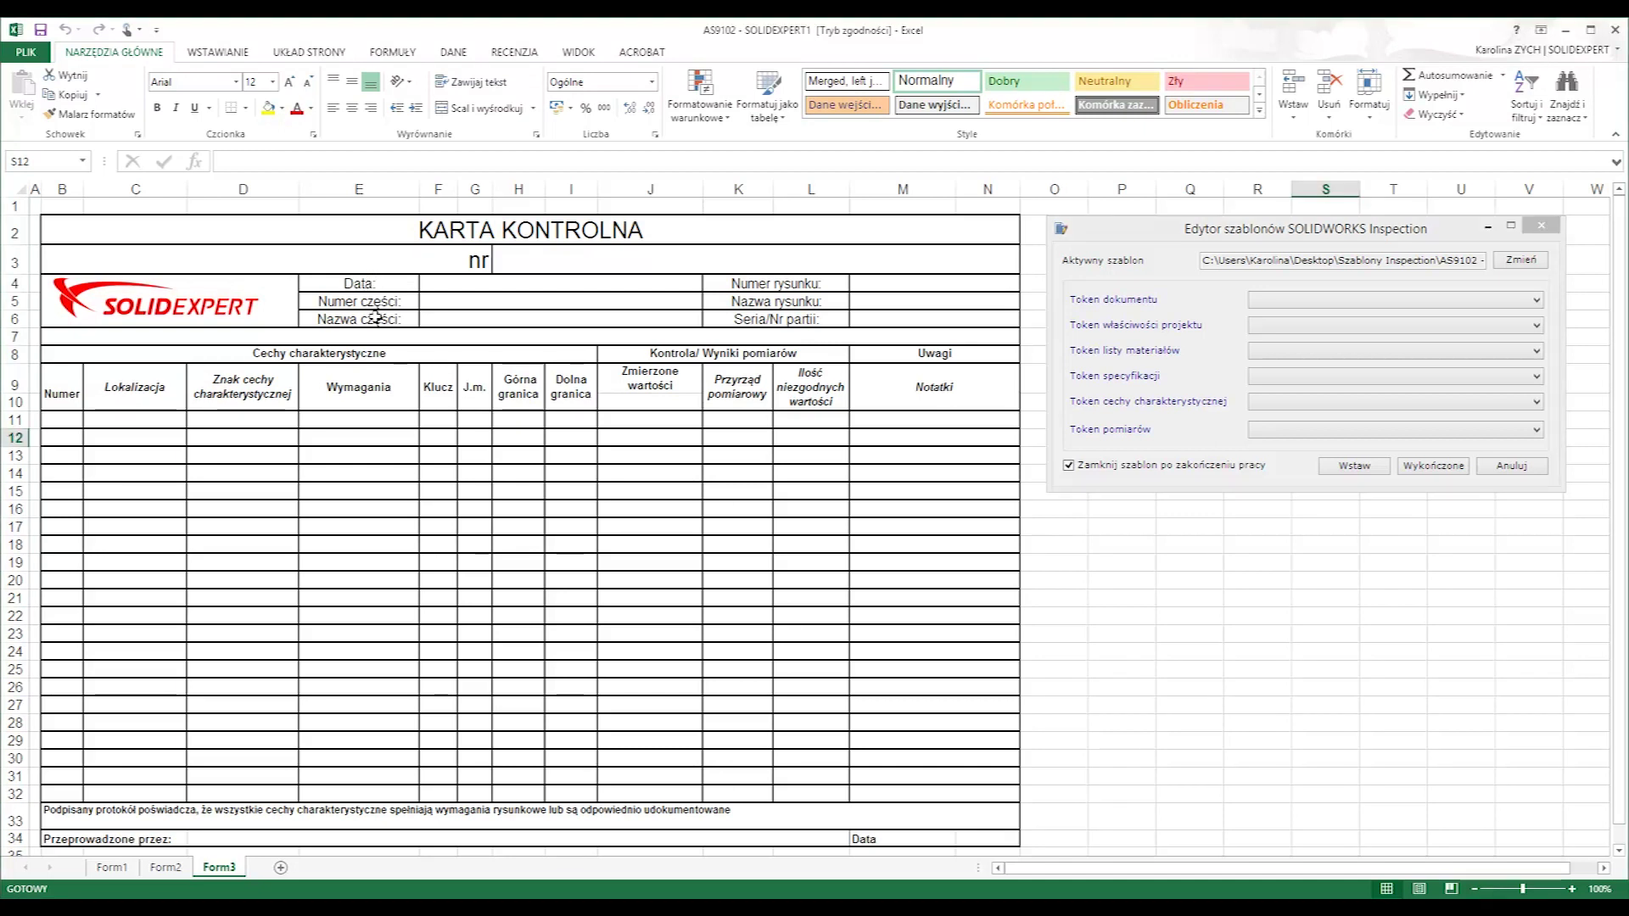
drag(370, 286, 375, 320)
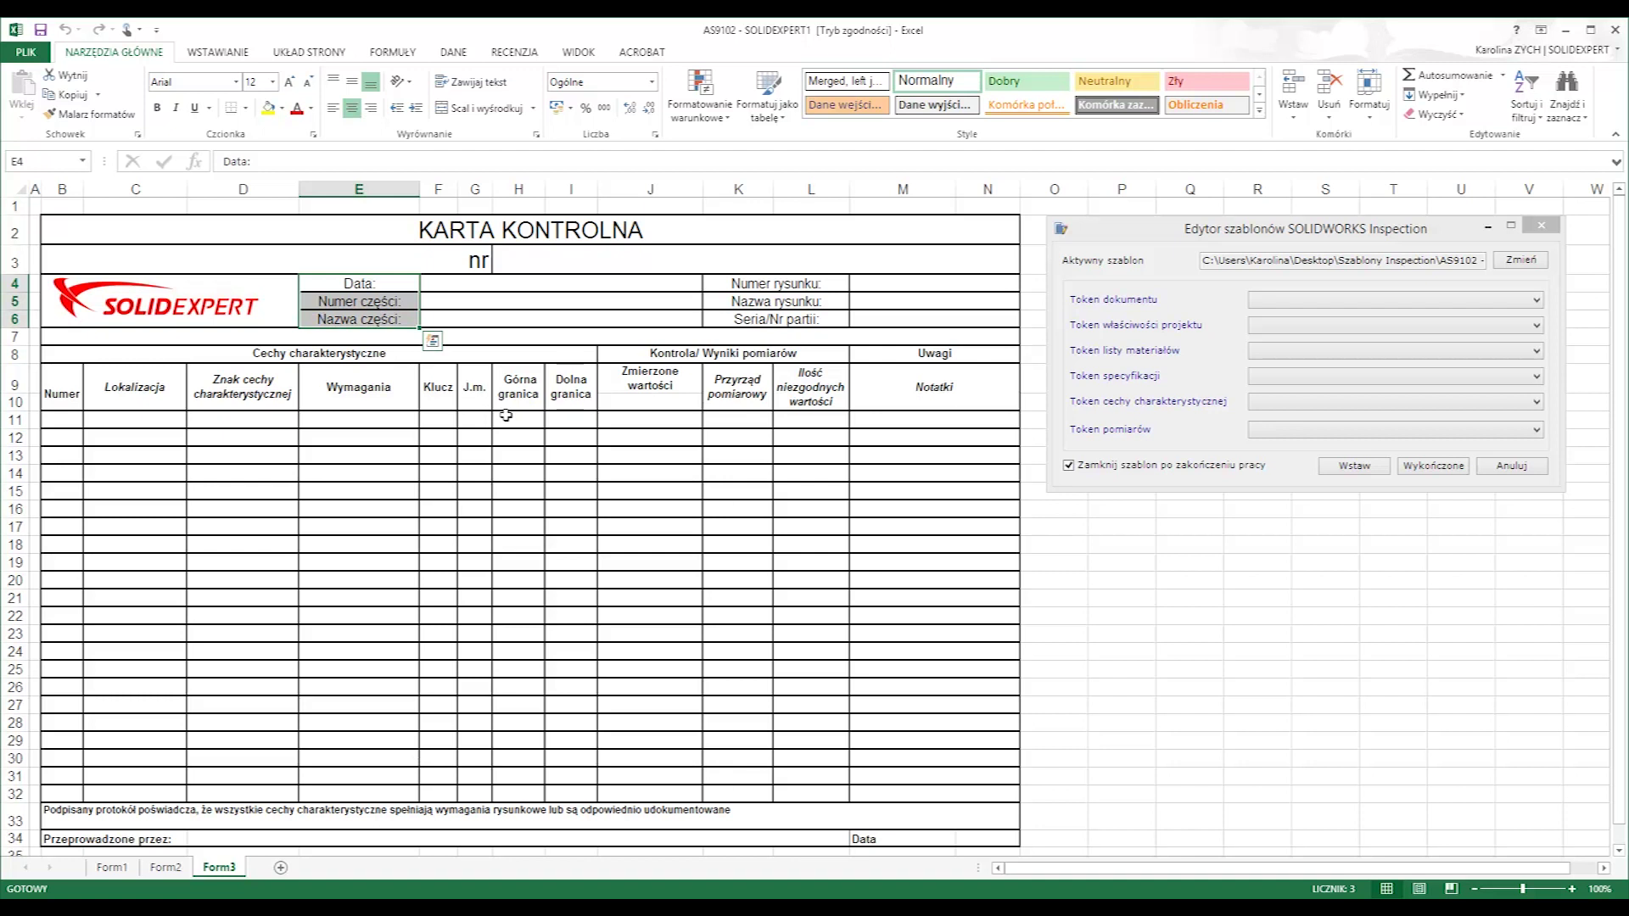
drag(506, 415, 743, 779)
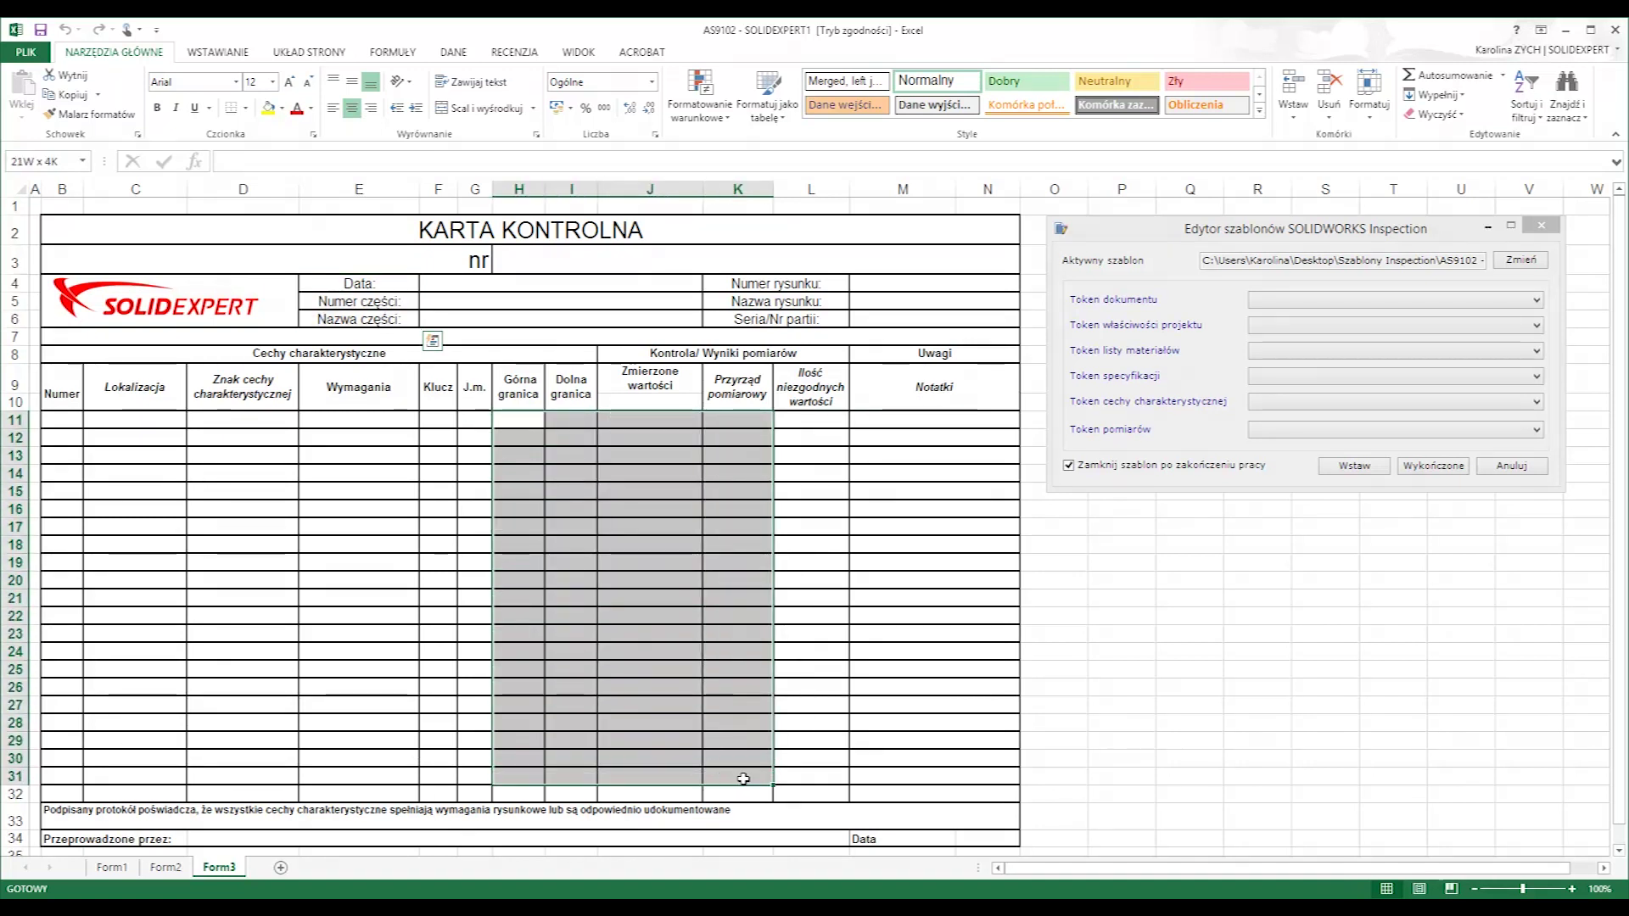
drag(743, 779, 870, 782)
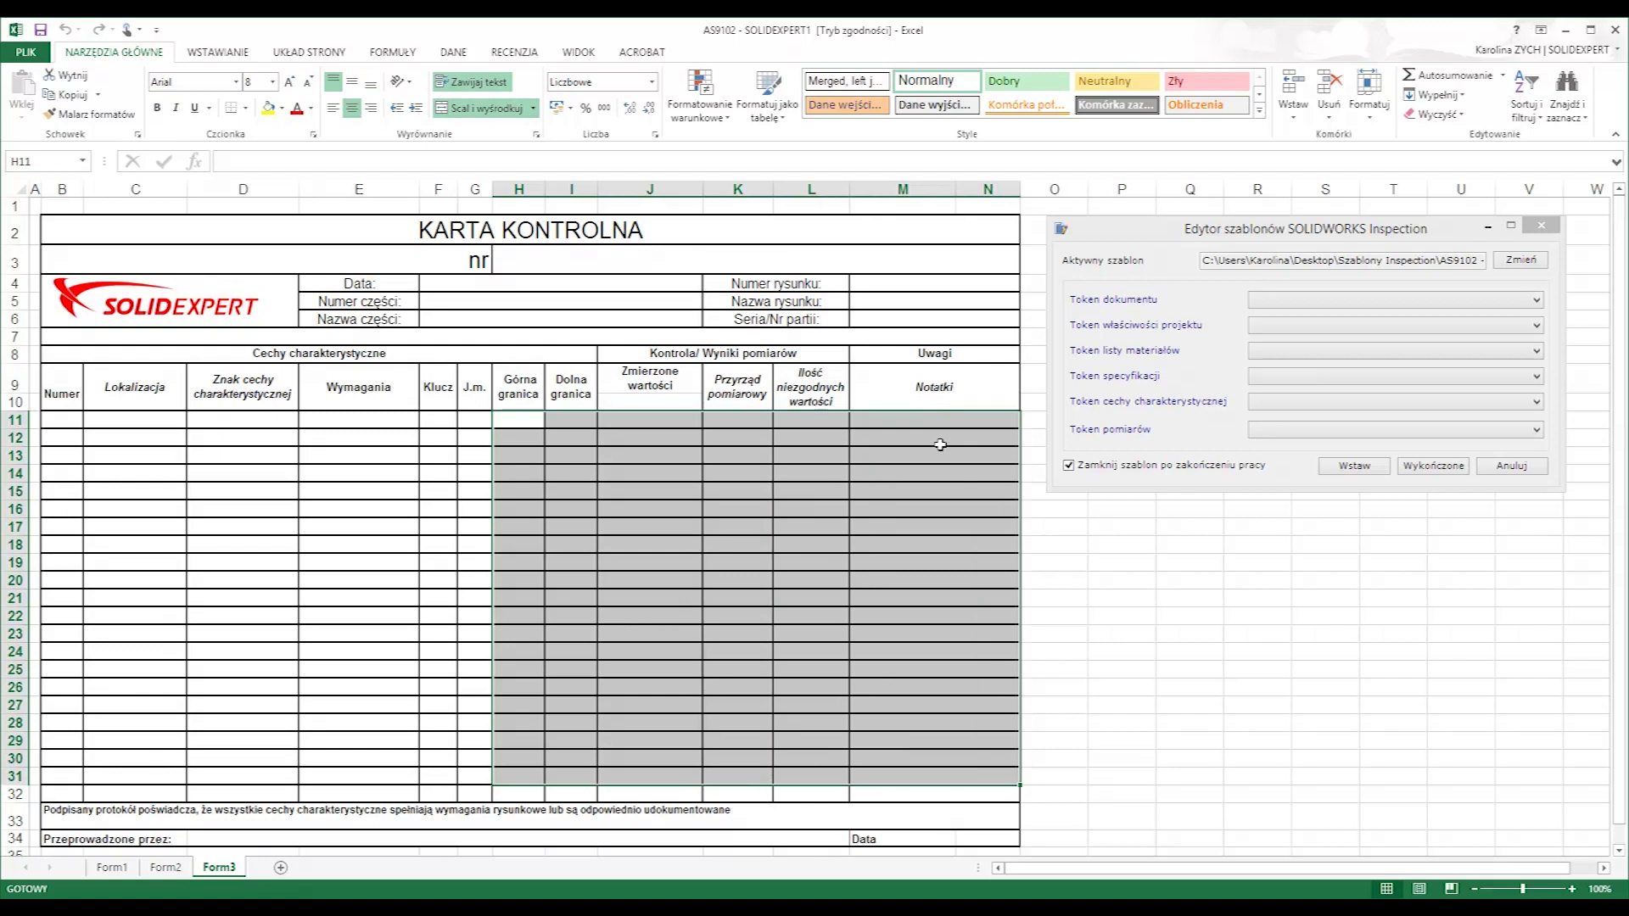
click(1110, 579)
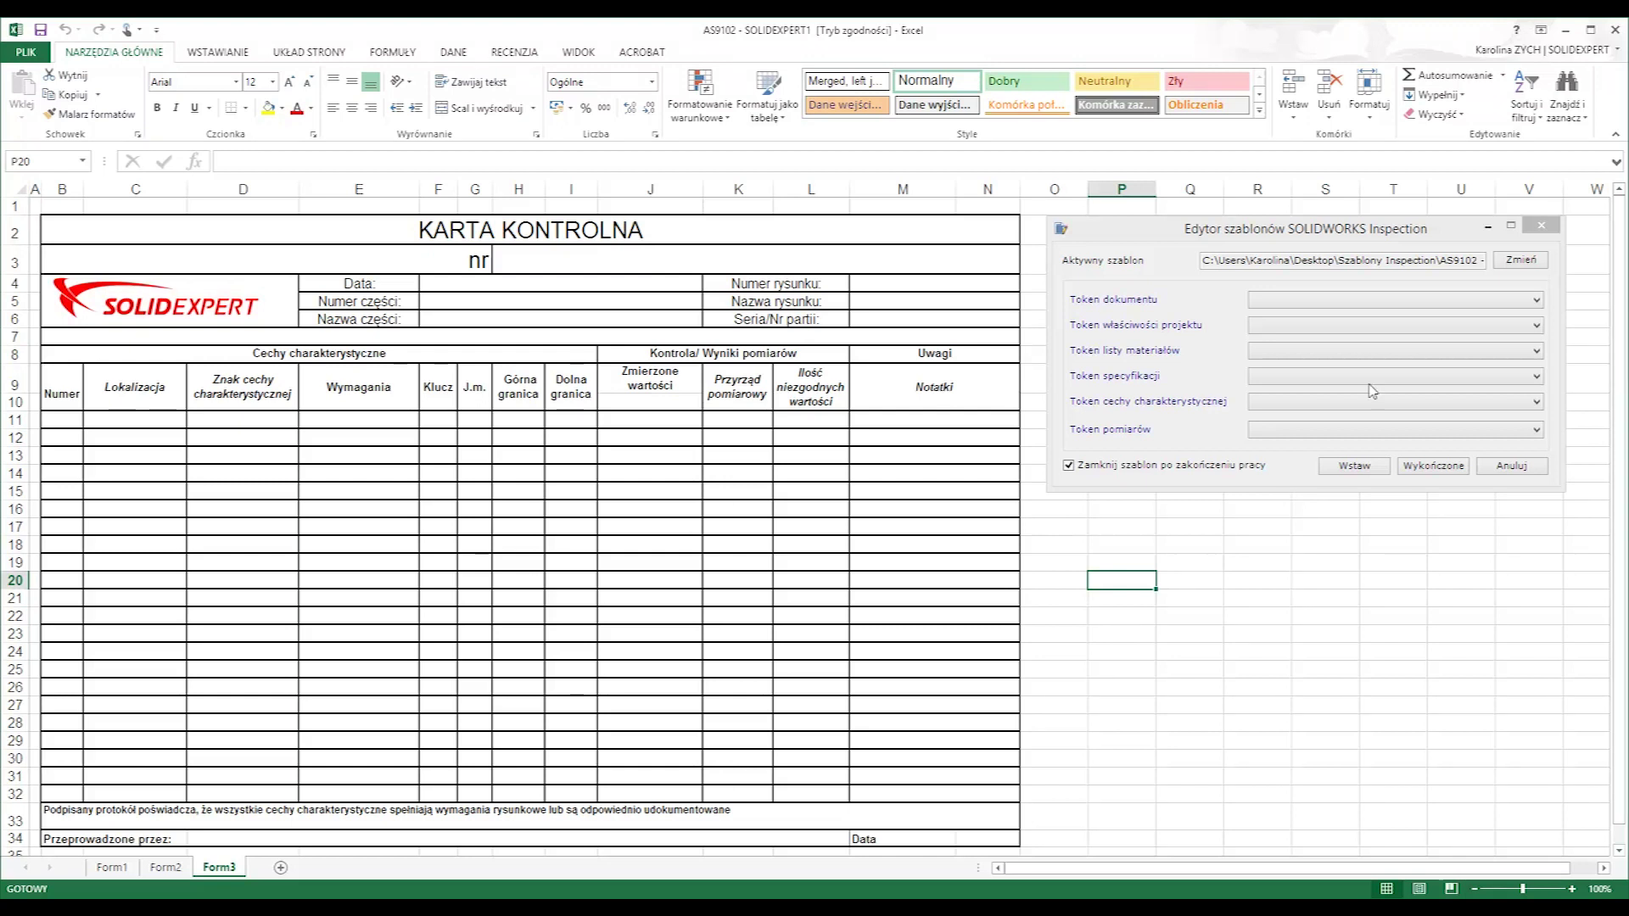
click(1536, 302)
Step: Review the project, BOM, specification, characteristic and measurement token categories in the template editor
click(1547, 310)
click(1538, 325)
click(1548, 338)
click(1537, 351)
click(1551, 366)
click(1537, 377)
click(1548, 391)
click(1536, 402)
click(1546, 407)
click(1536, 430)
click(1552, 426)
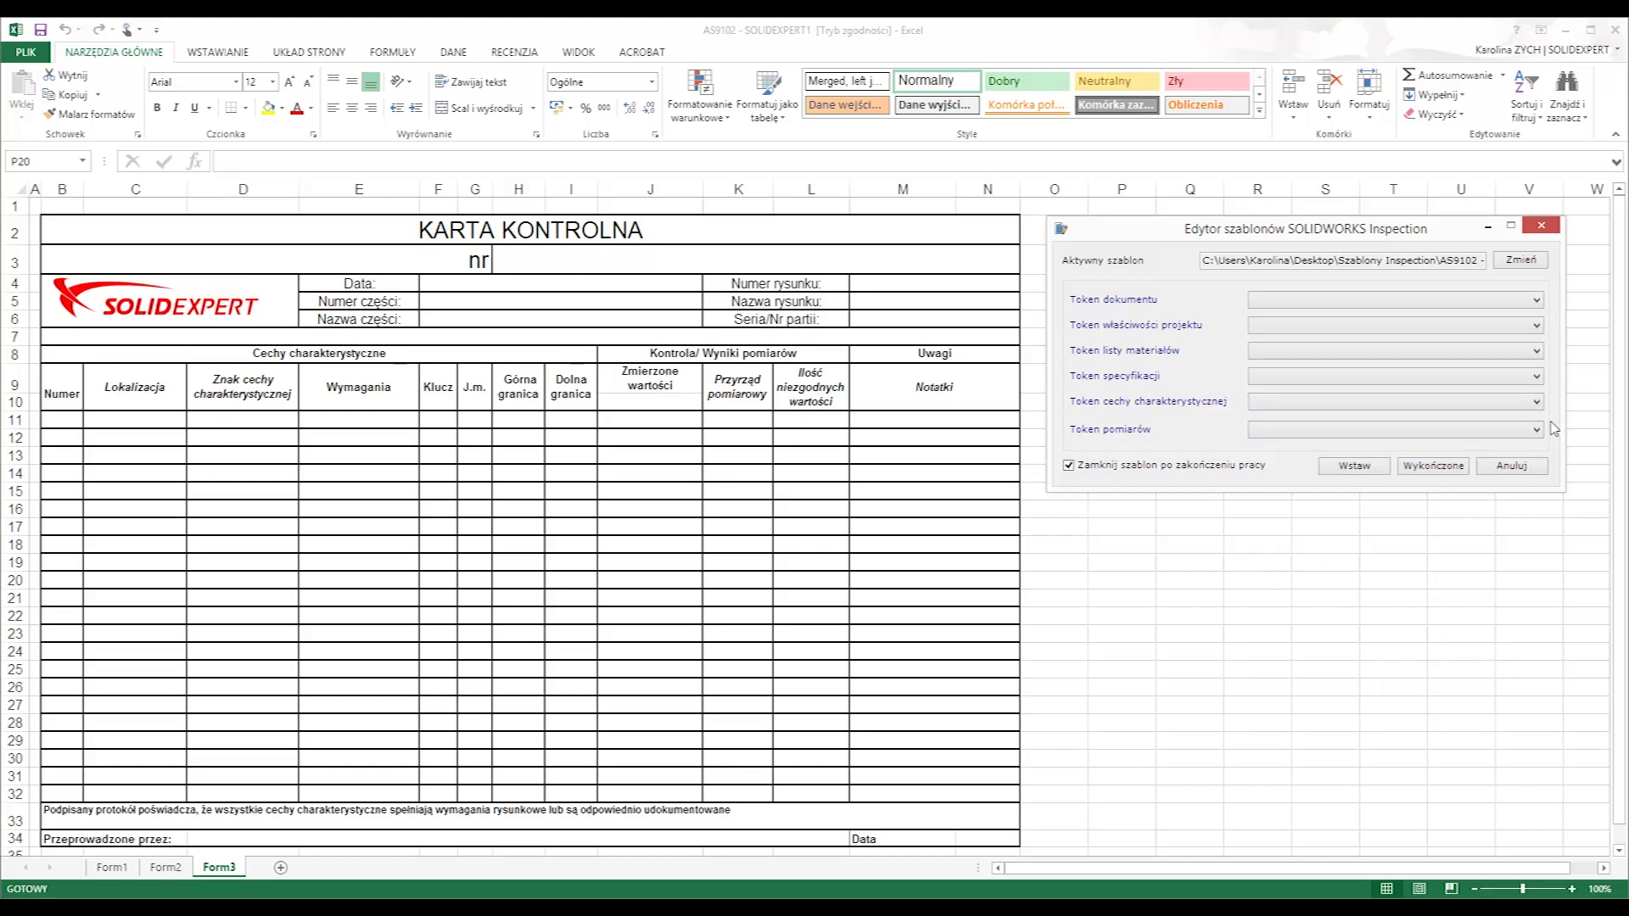
Step: Insert the Part Number token into F5 and the Drawing Number token into M4
click(508, 300)
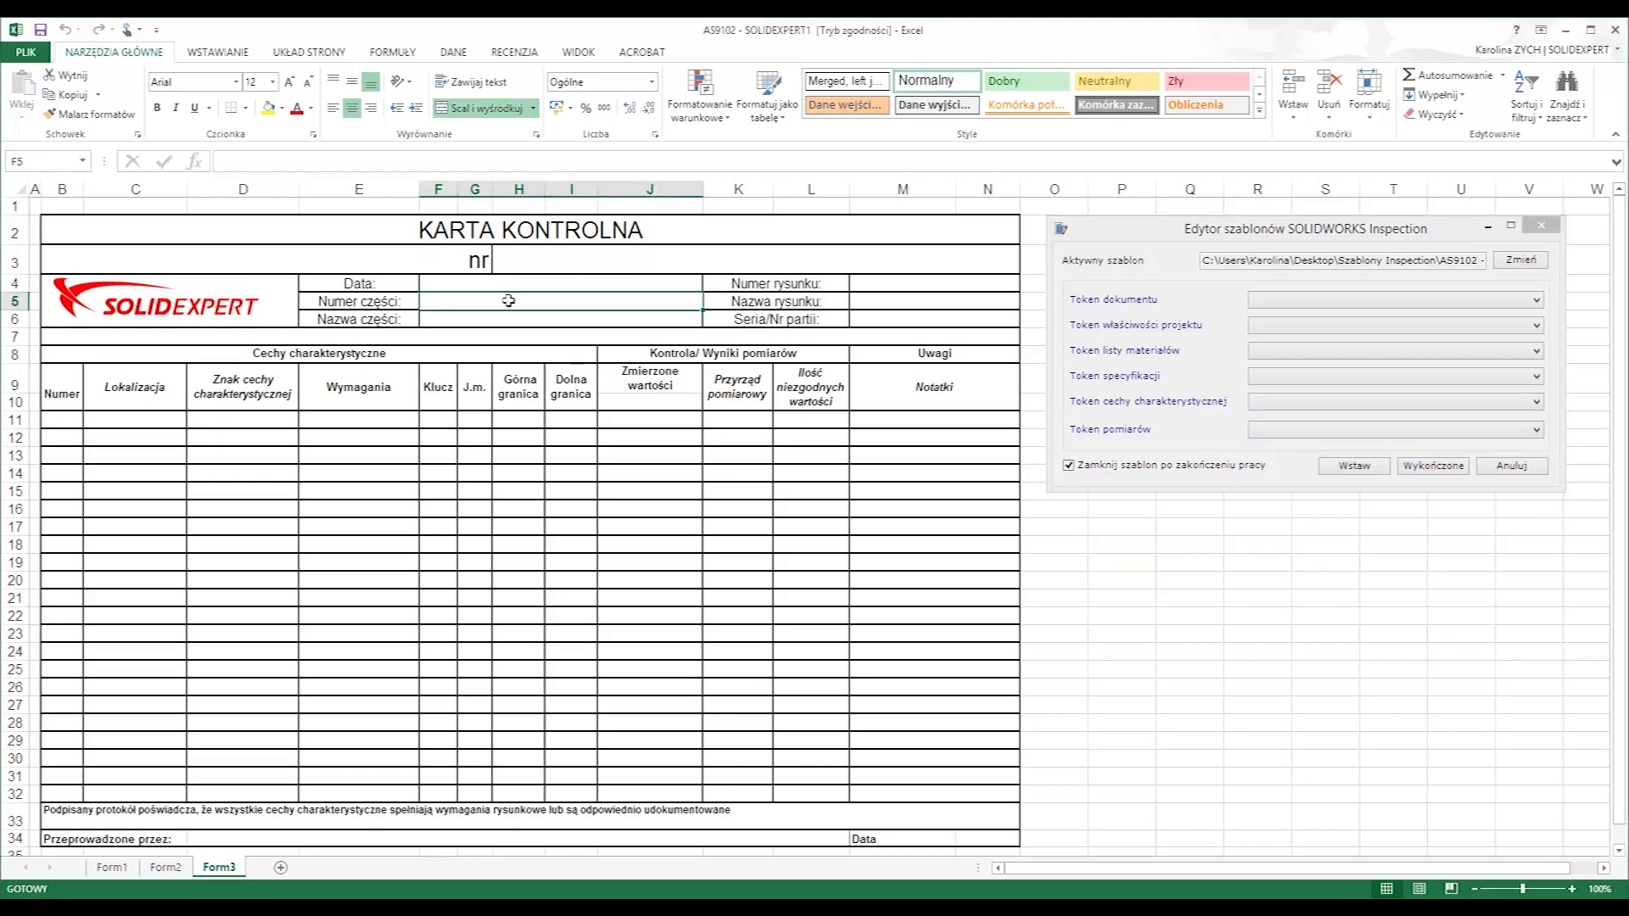
click(1537, 326)
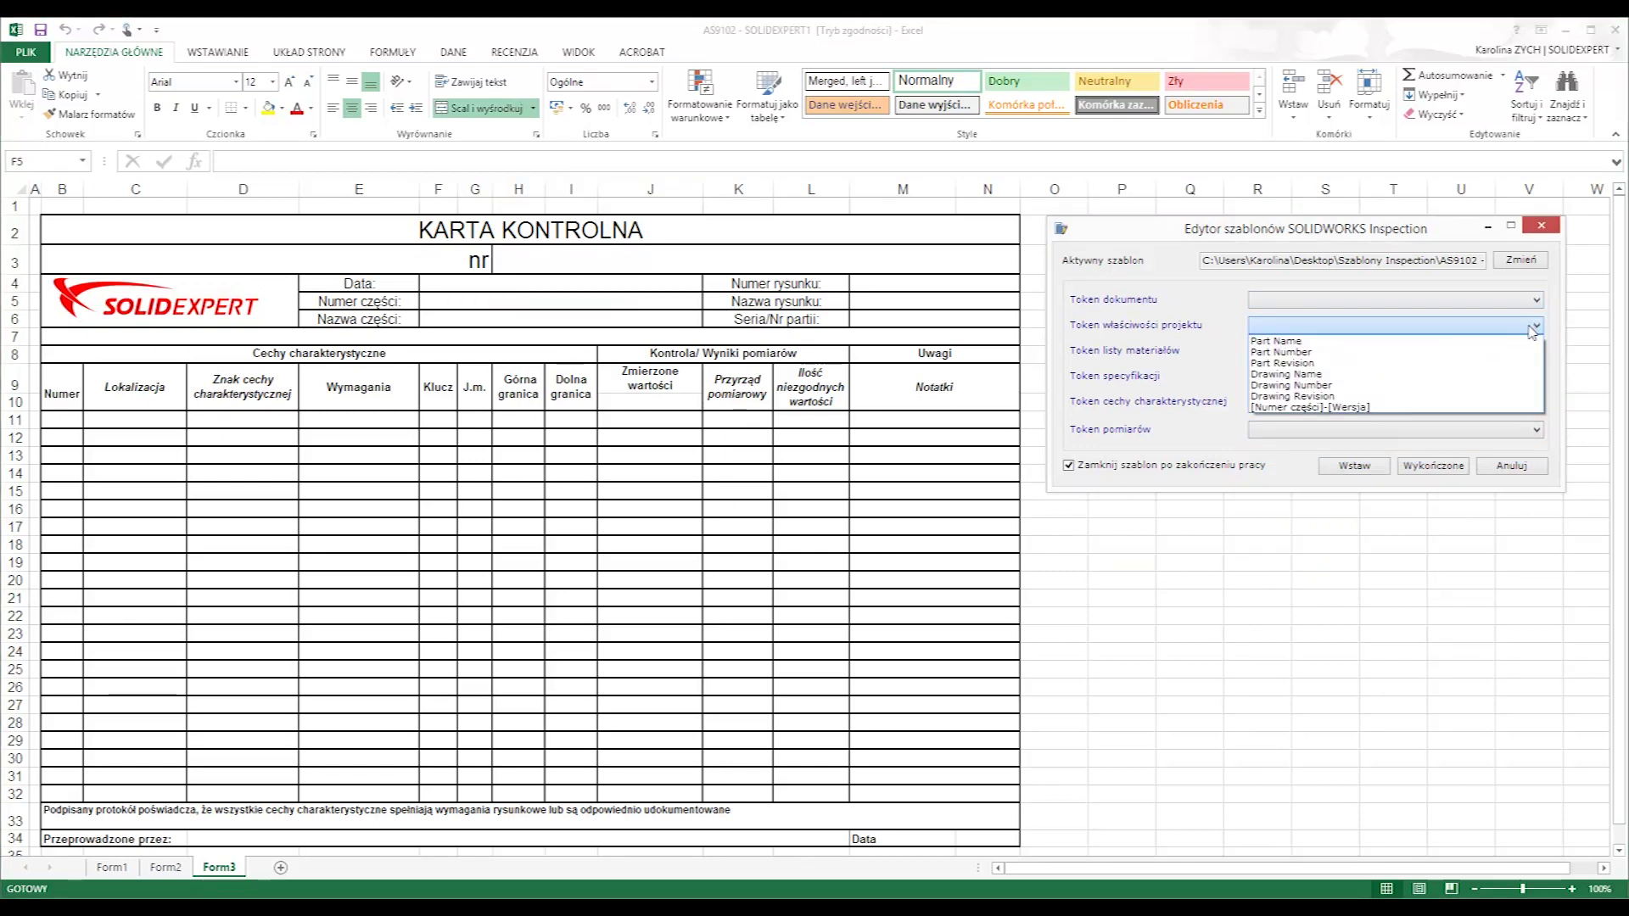
click(1281, 352)
click(1354, 466)
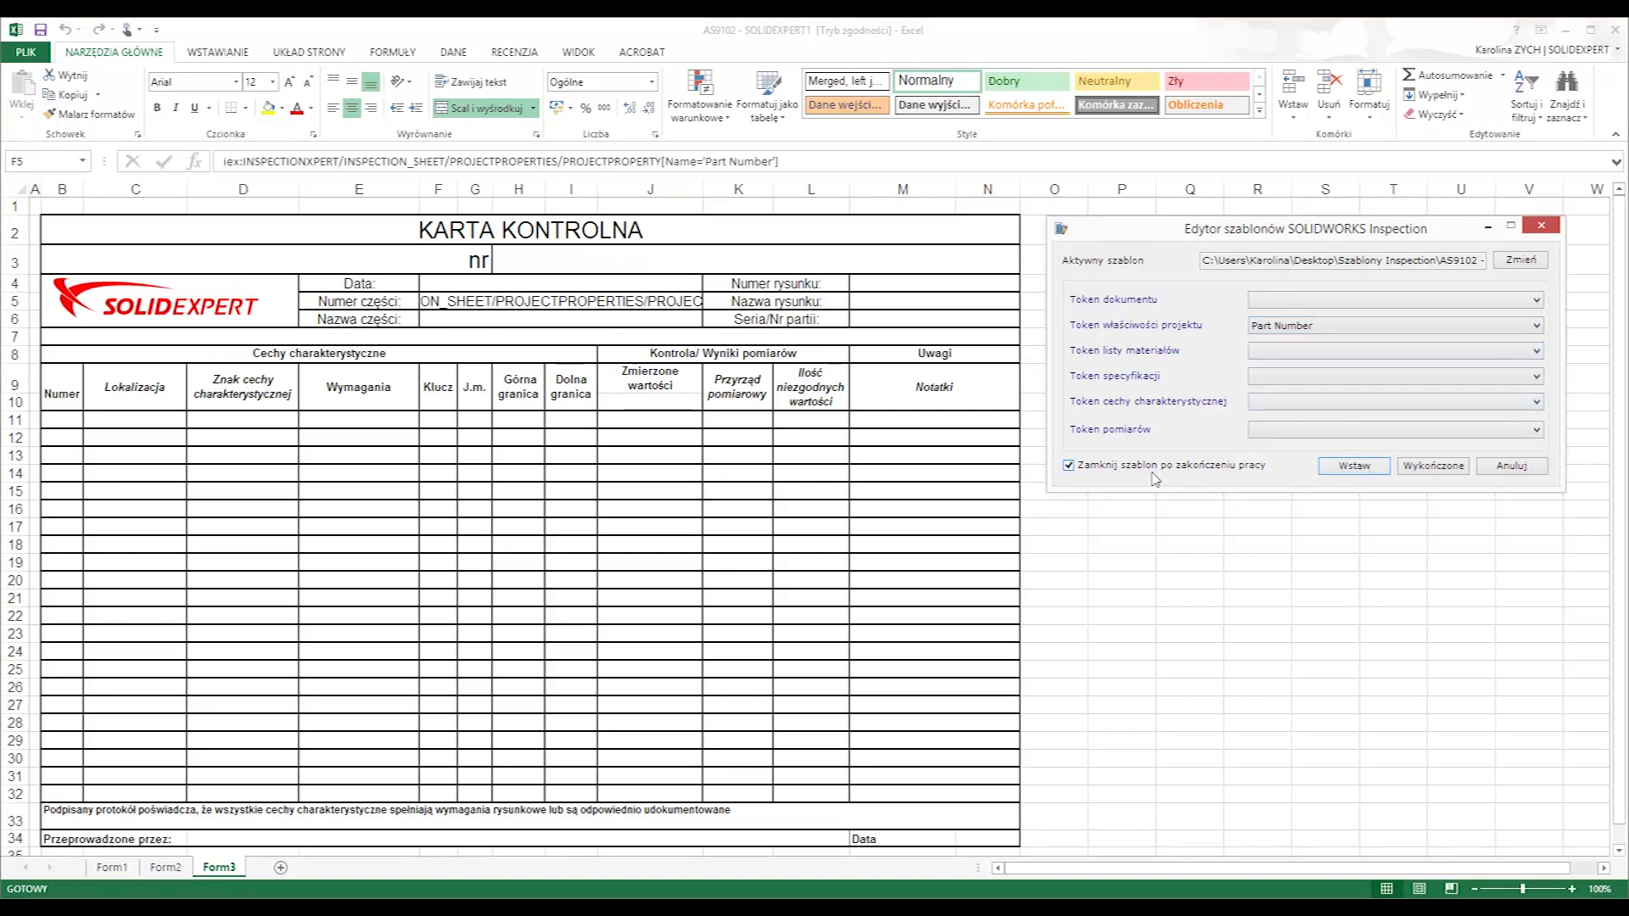
click(879, 283)
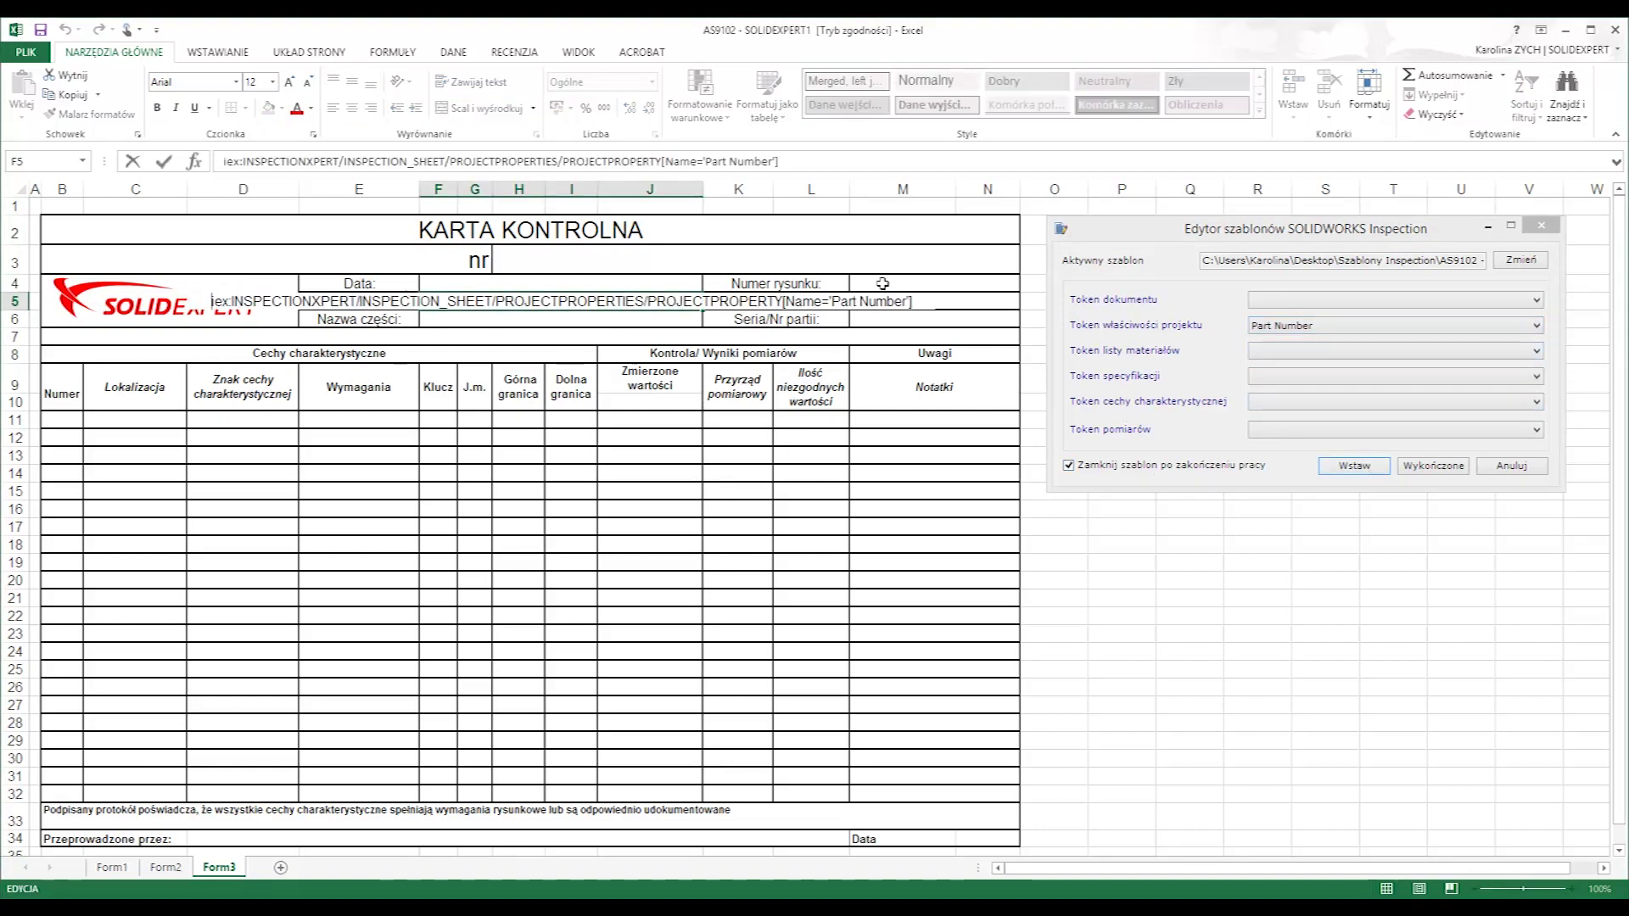
click(1537, 326)
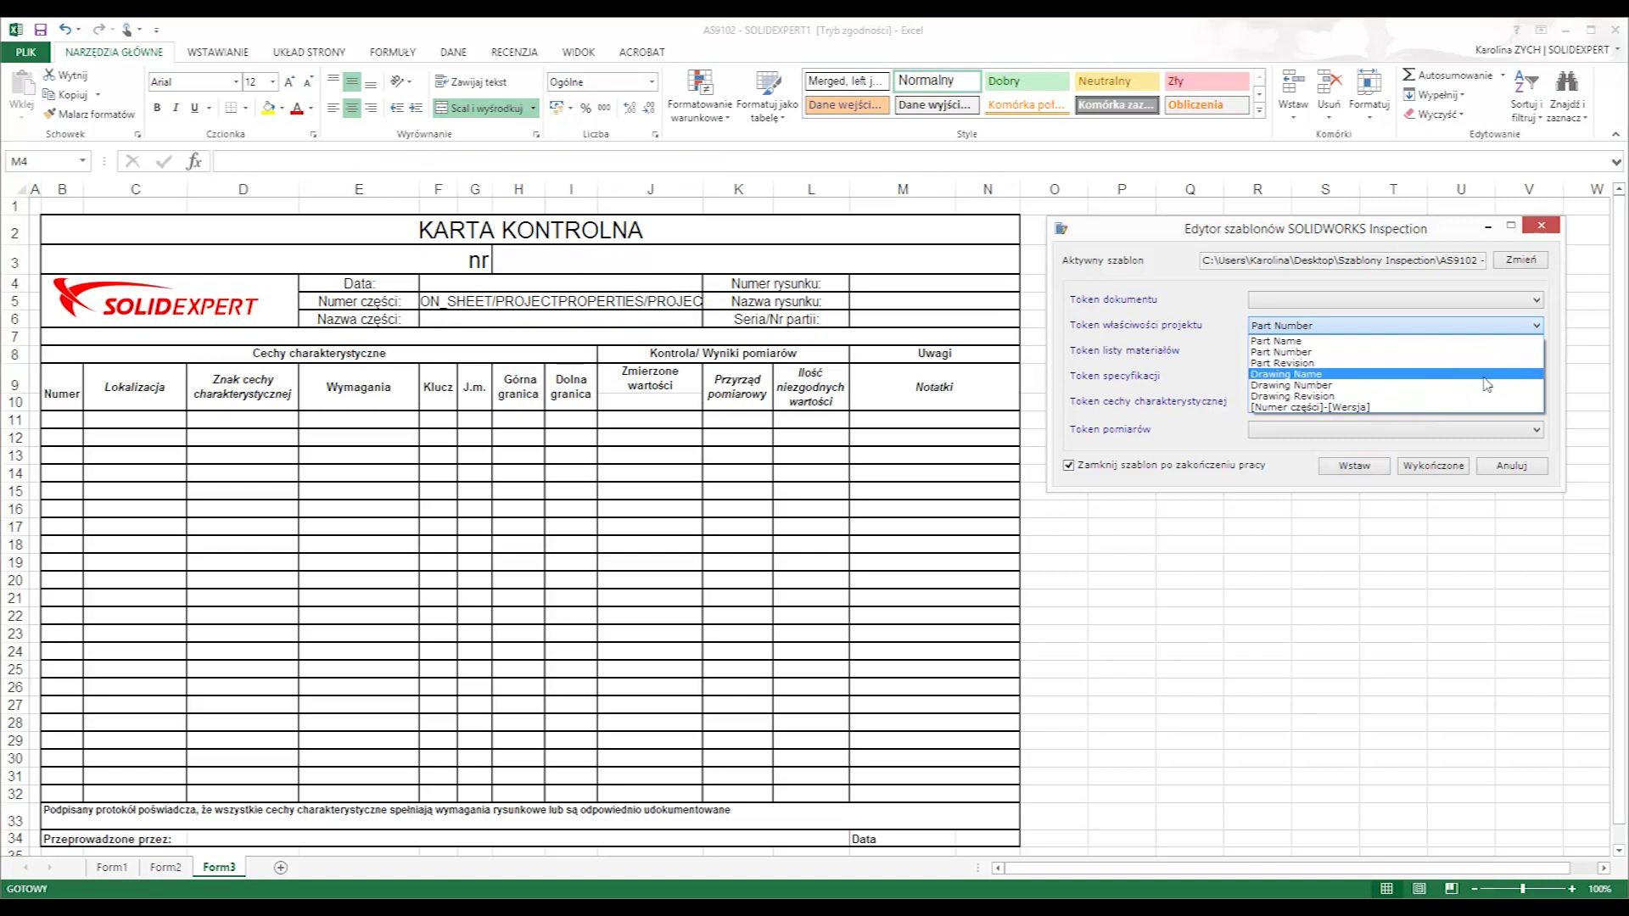
click(1306, 359)
click(1374, 466)
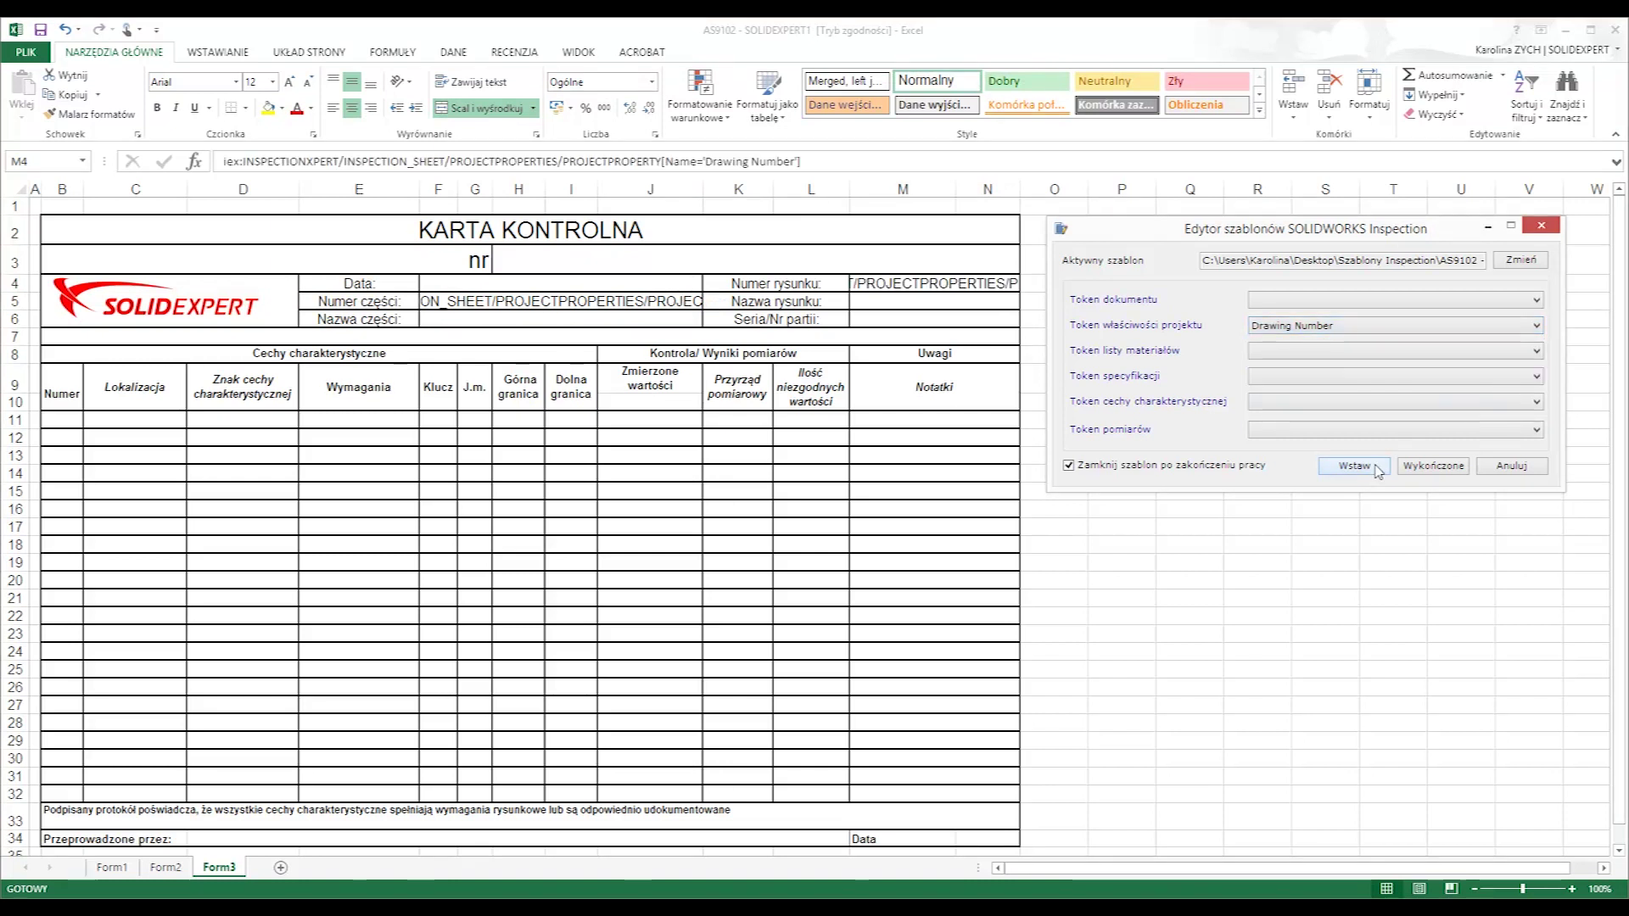
Step: Insert the Górna granica token into H11 and the Dolna granica token into I11
mouse_move(73, 425)
mouse_down()
mouse_move(953, 778)
mouse_move(942, 819)
mouse_up()
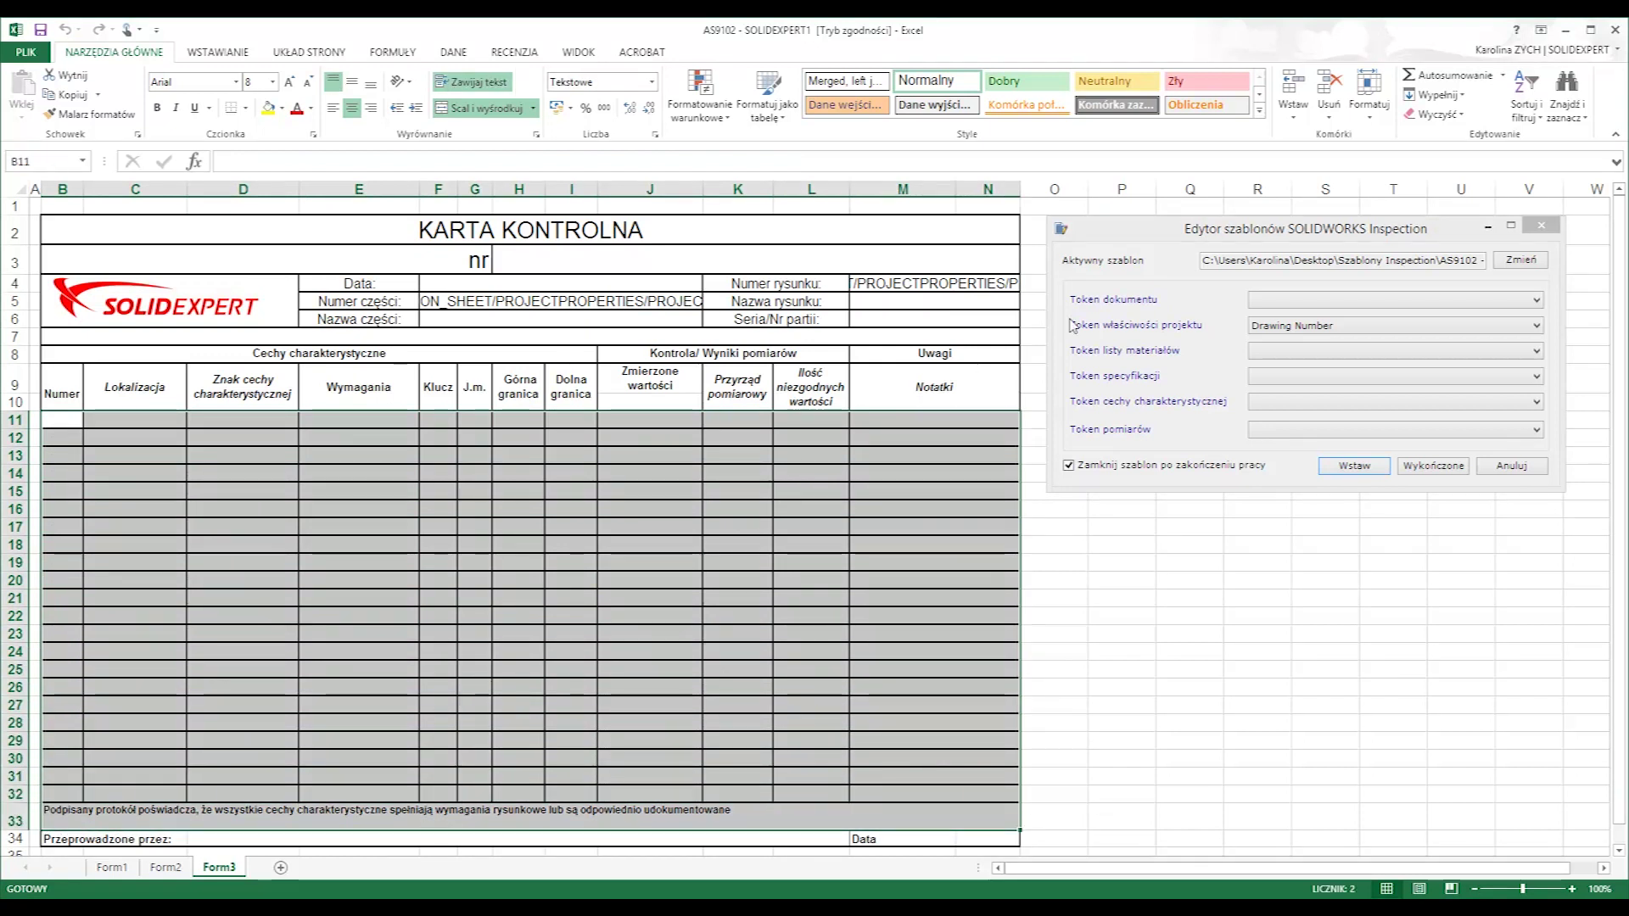
click(638, 544)
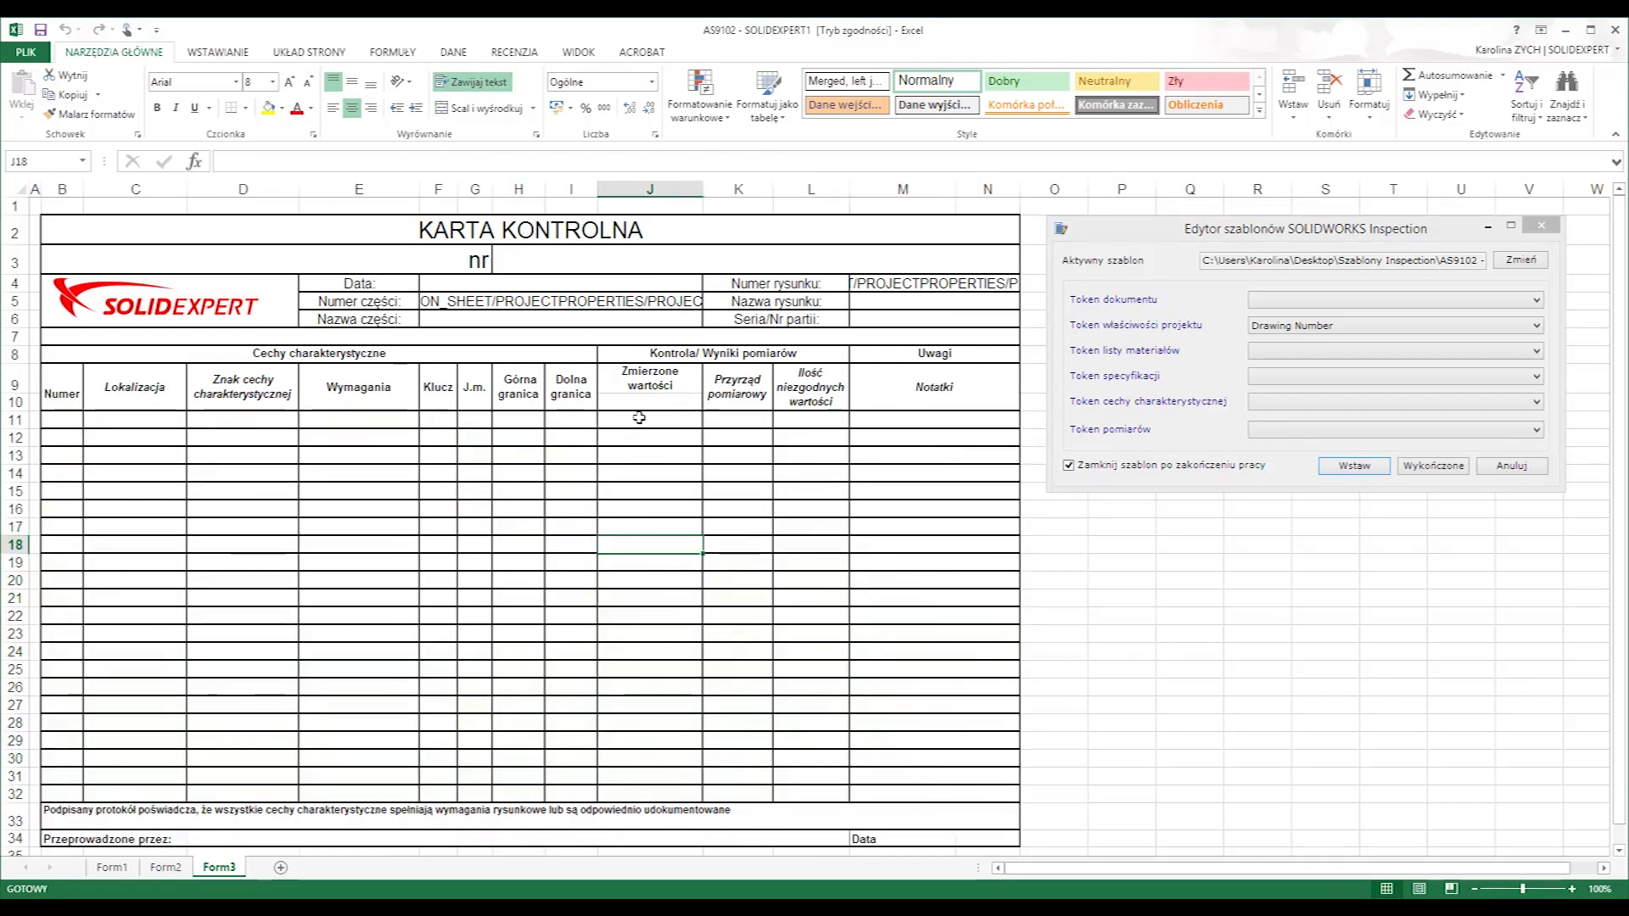
click(540, 420)
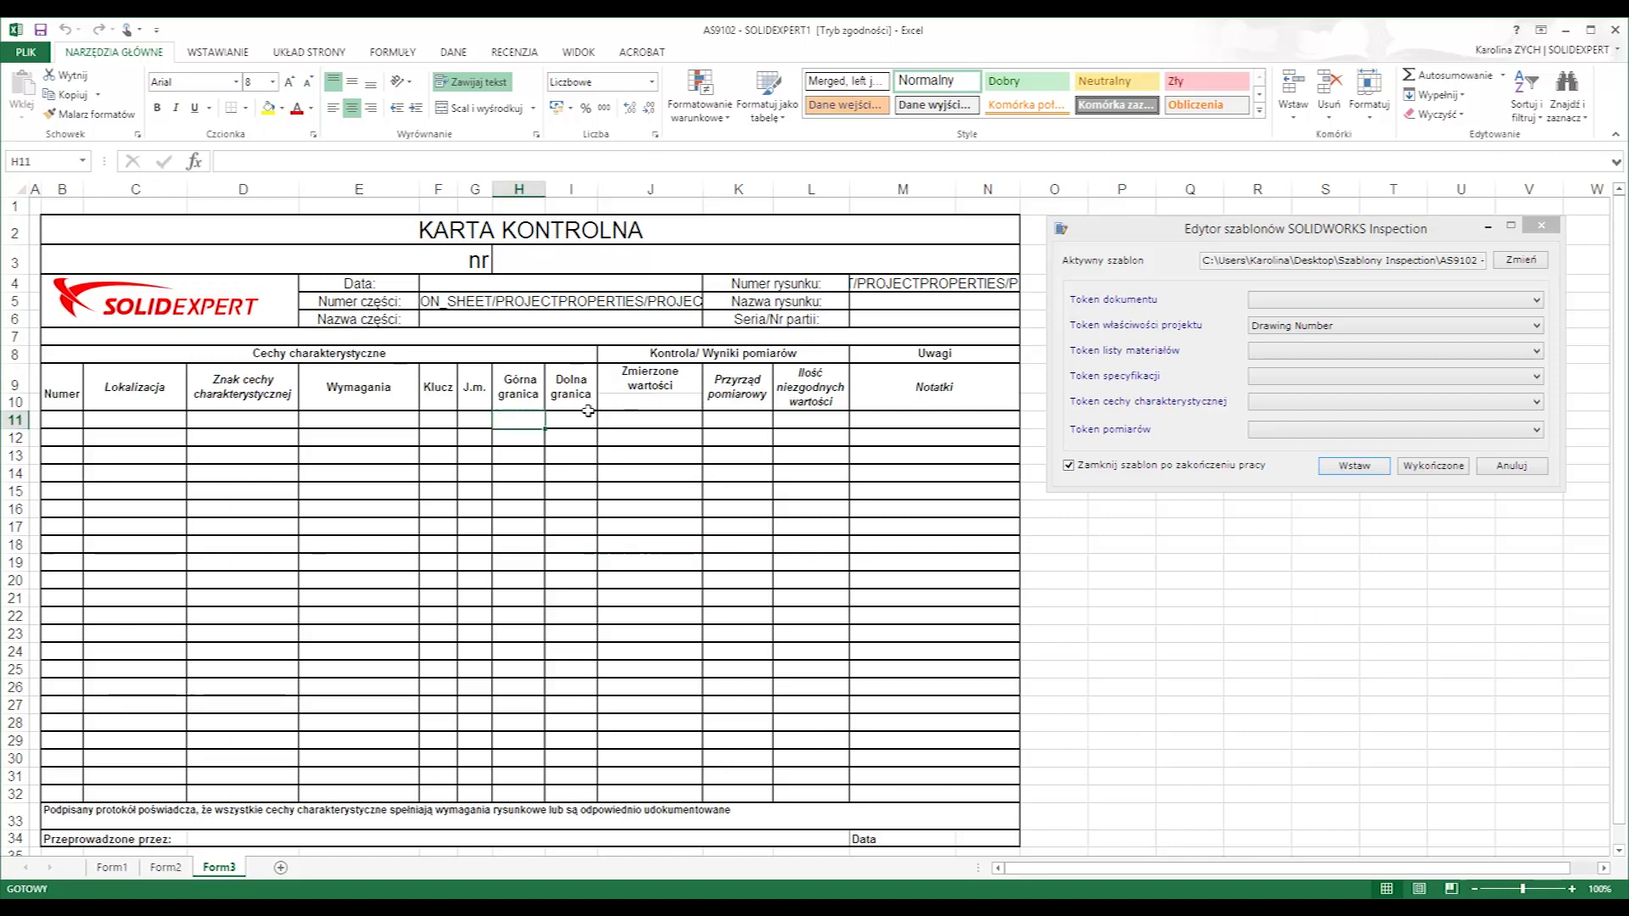
click(1392, 402)
click(1374, 575)
click(1354, 466)
click(581, 420)
click(1392, 401)
scroll(1391, 509, up, 1)
click(1374, 462)
click(1354, 466)
Step: Insert the Wartość measurement token into J11 and the Klucz token into F11
click(680, 426)
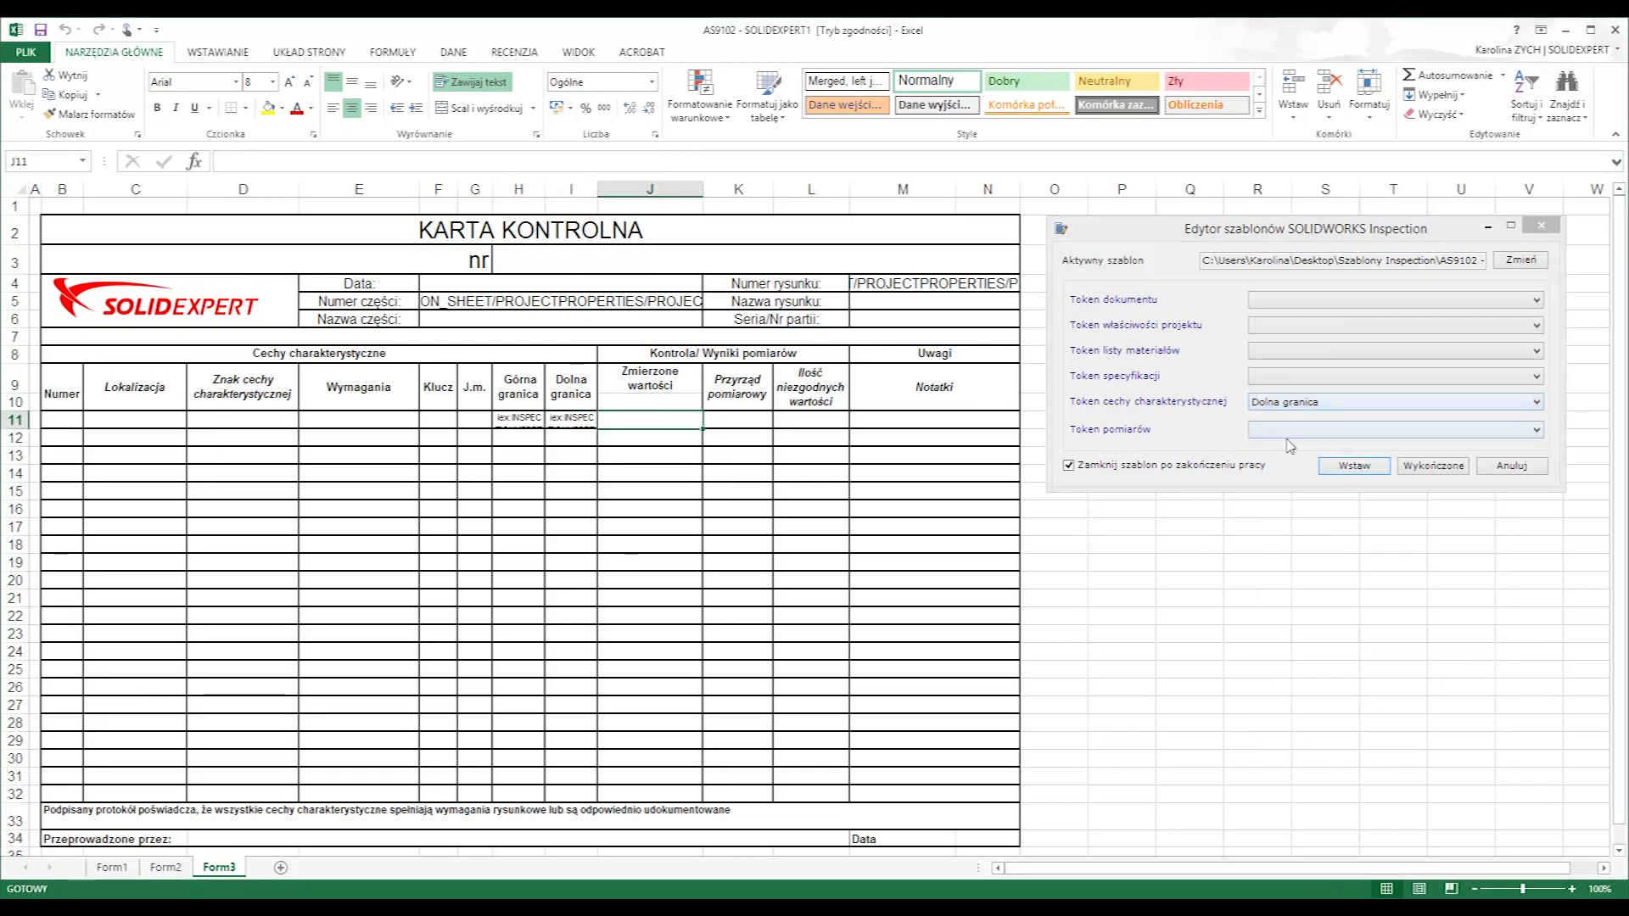
click(1391, 429)
click(1285, 447)
click(1354, 465)
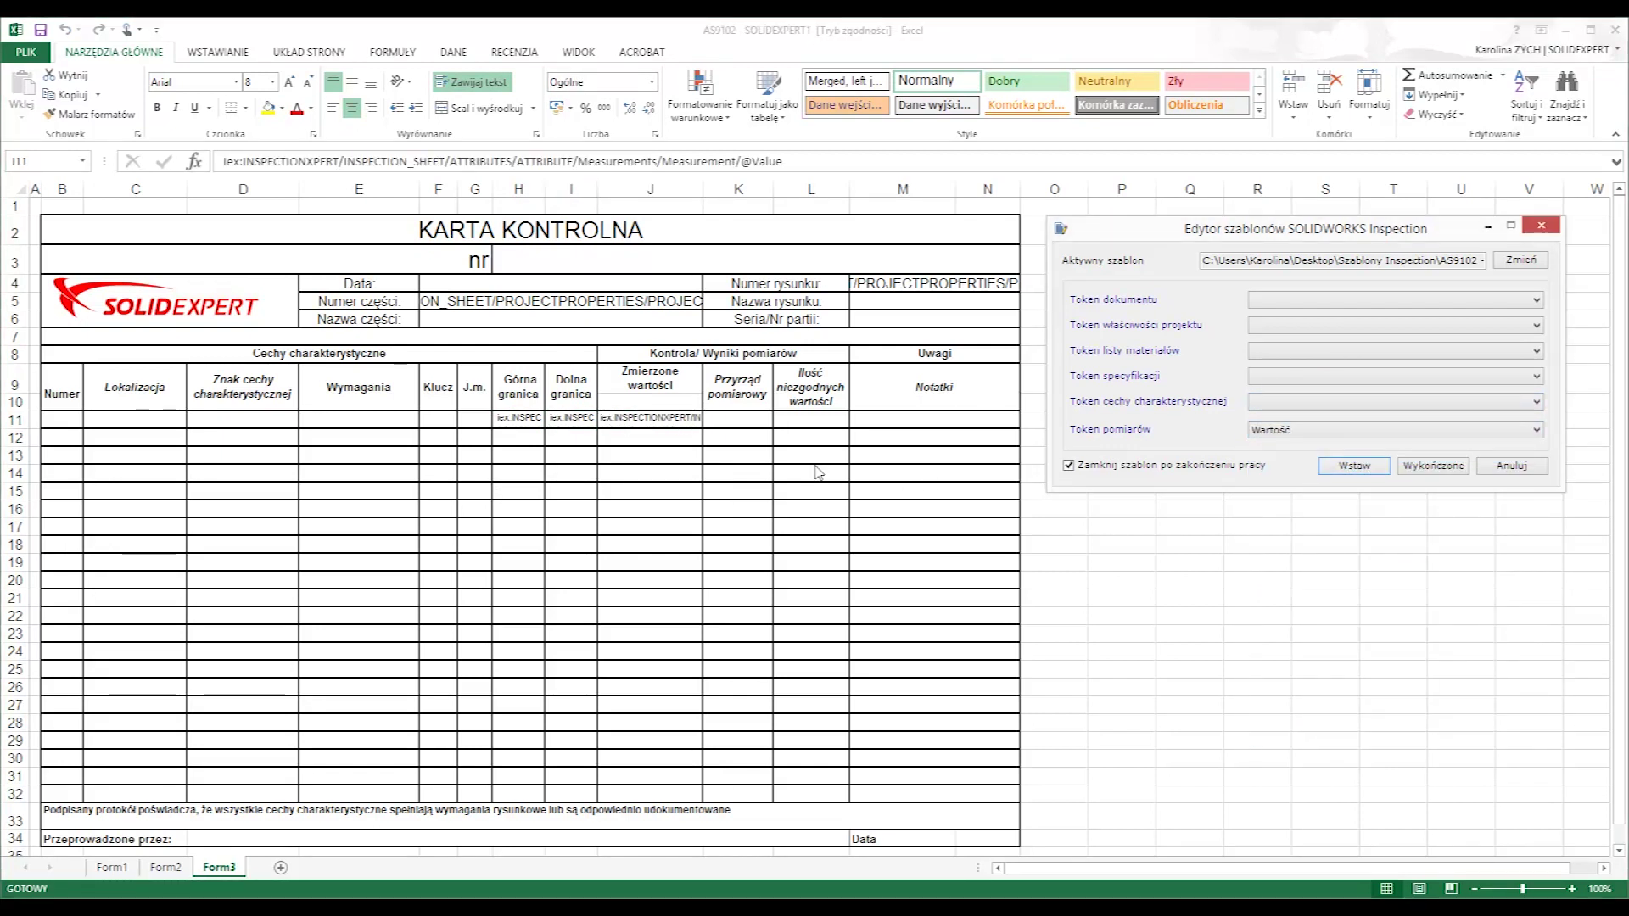
click(449, 422)
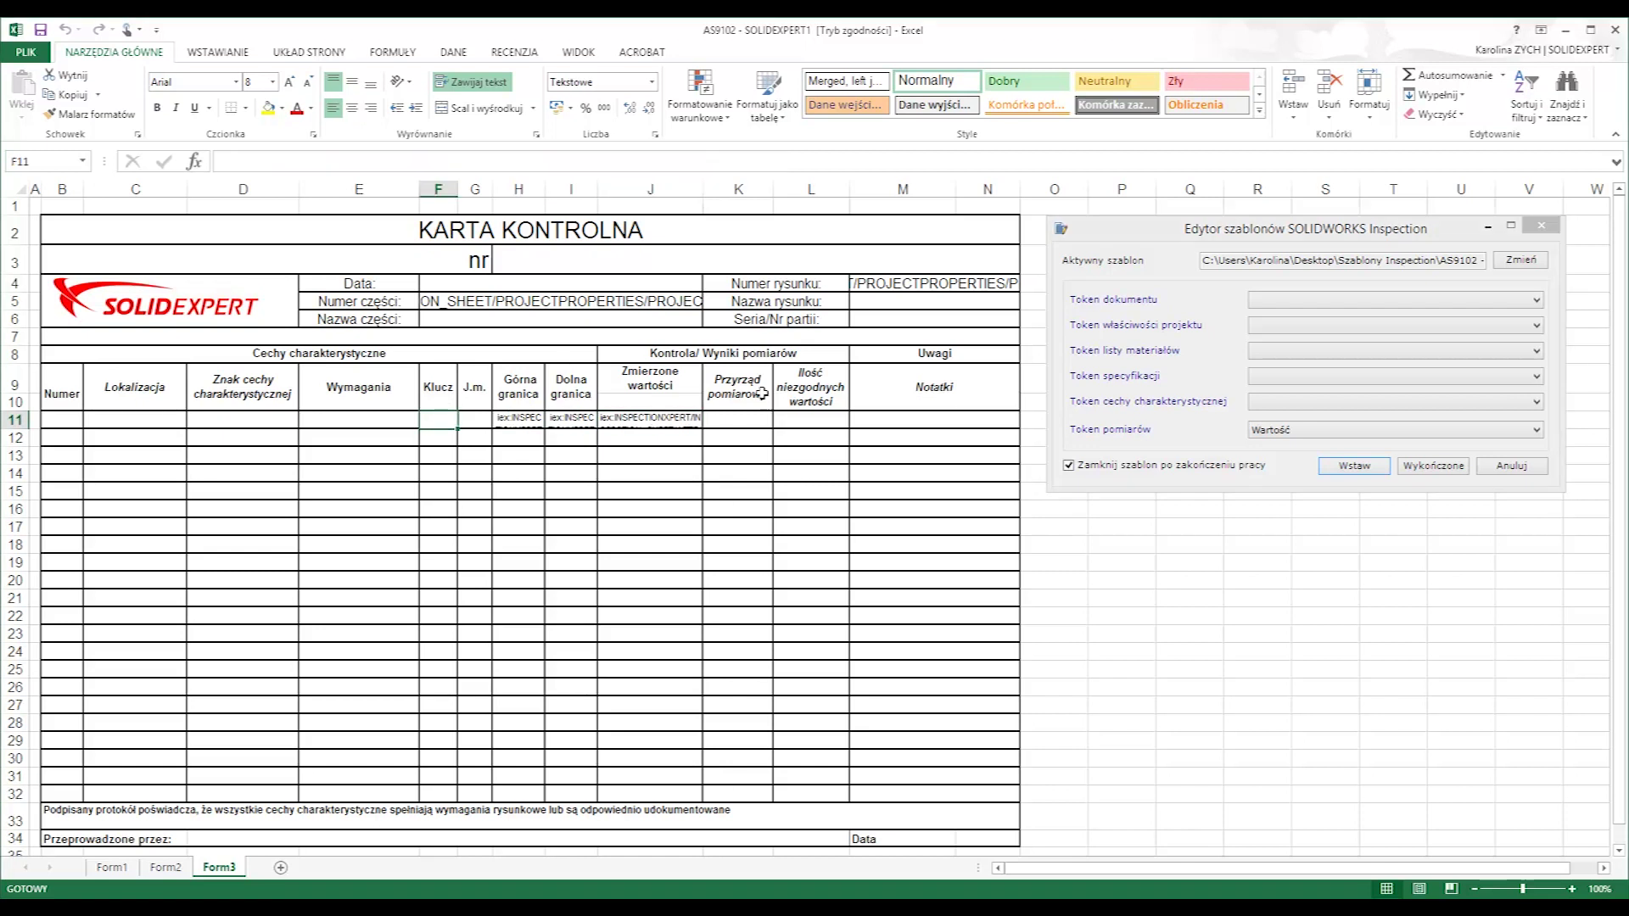
click(1493, 404)
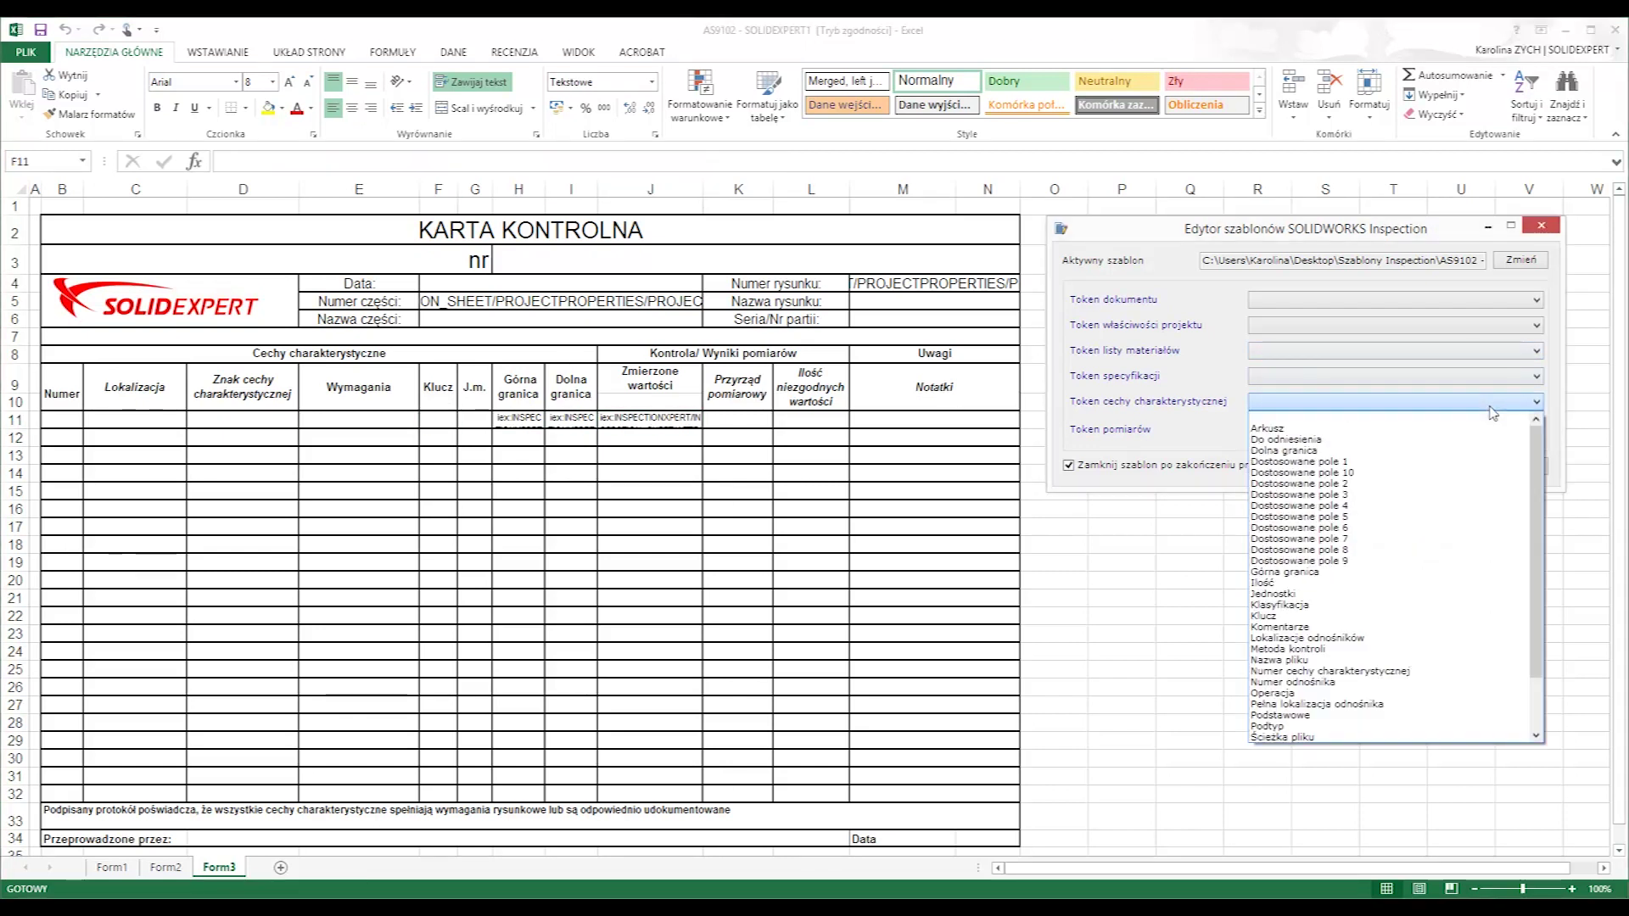
click(1306, 616)
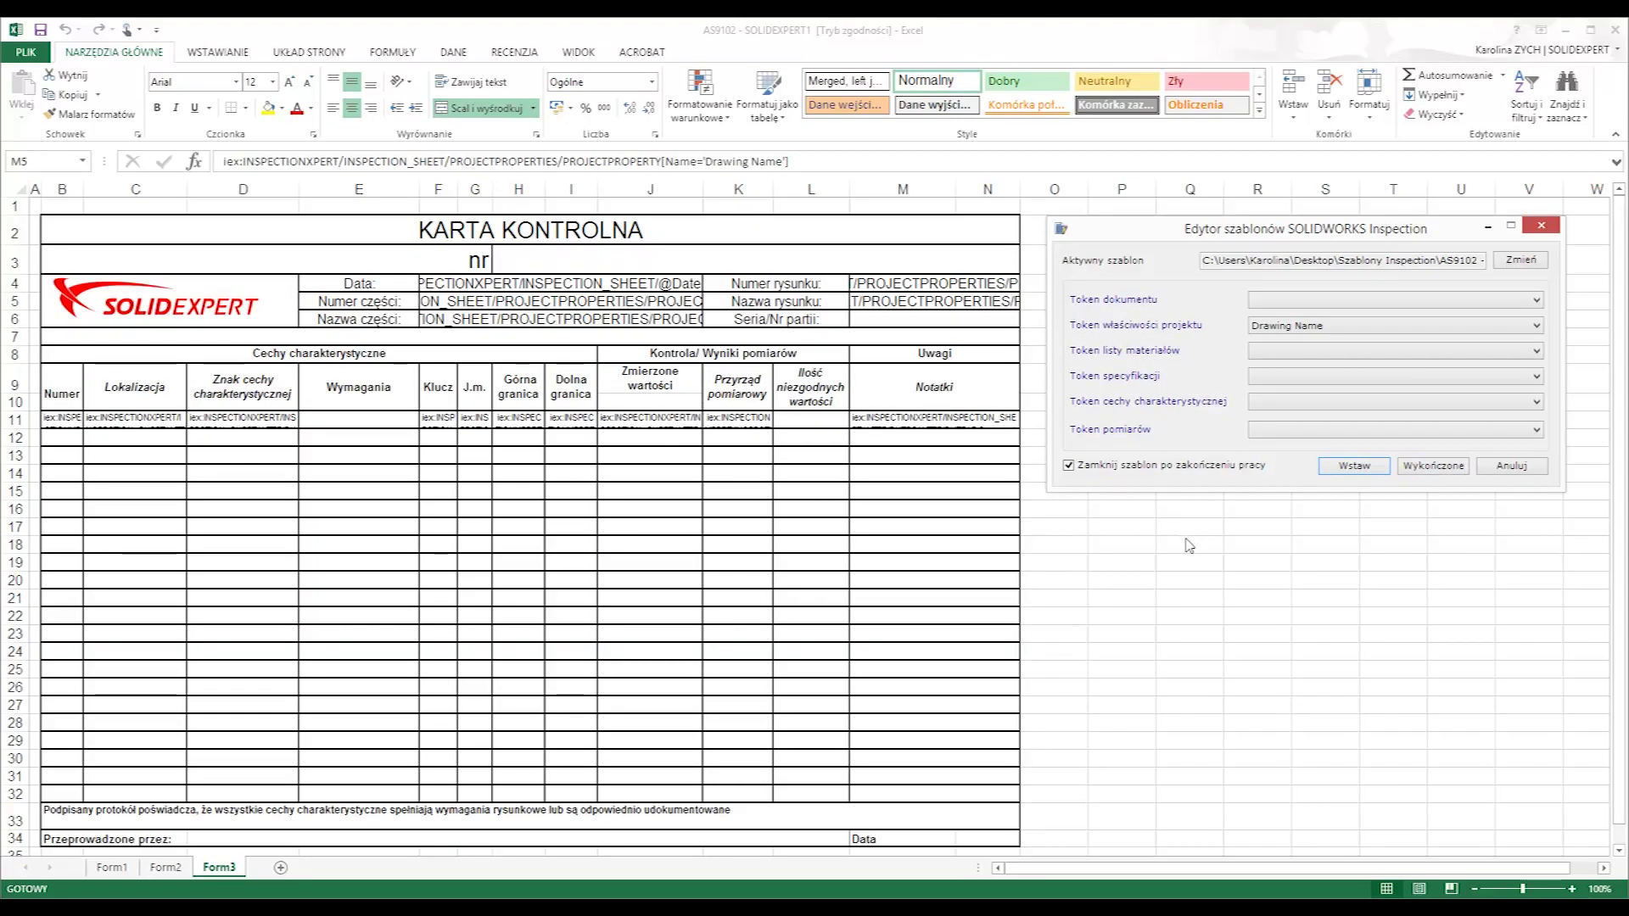
Step: Finish the template and save it as 'AS9102 -SE-Standalone' in Szablony Inspection\Standalone
click(1442, 469)
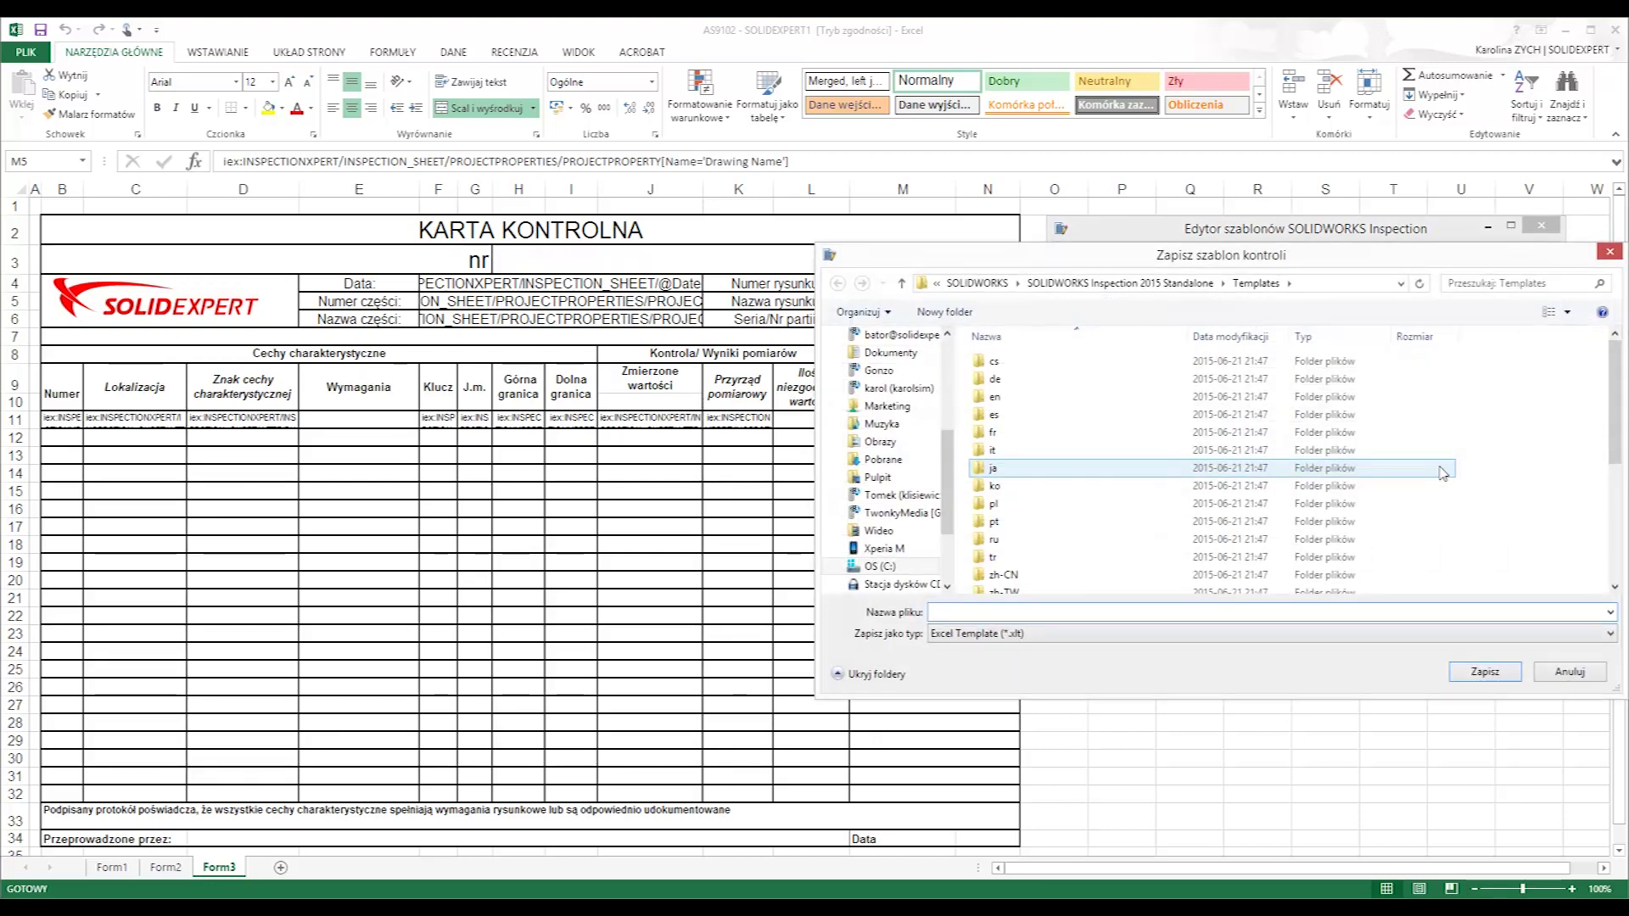
click(877, 476)
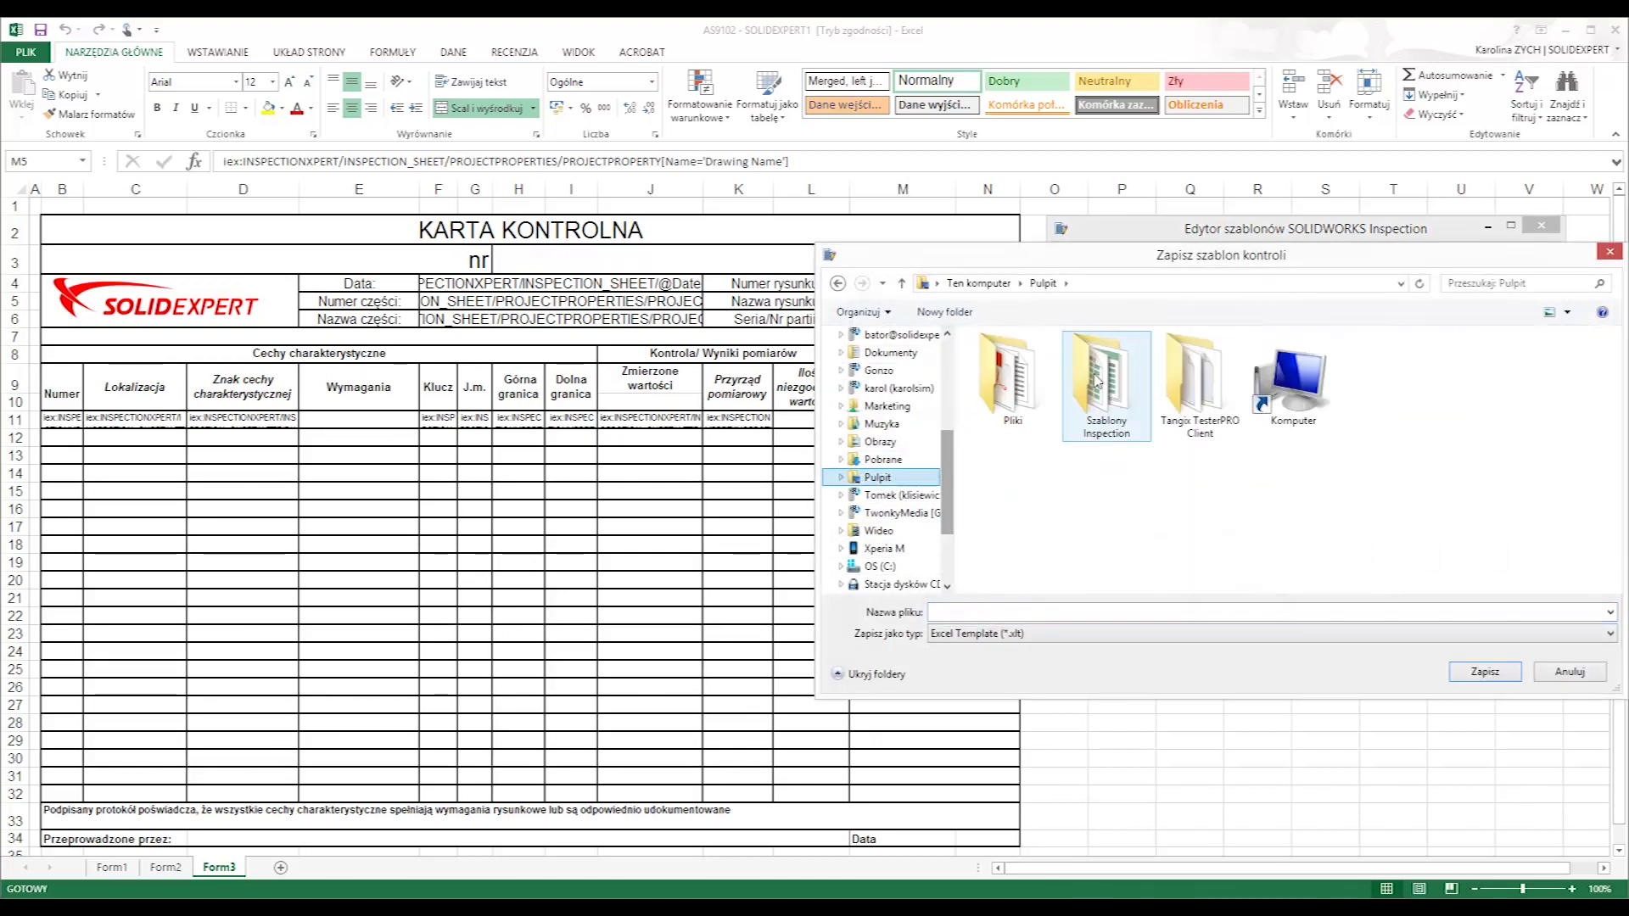
double_click(1104, 384)
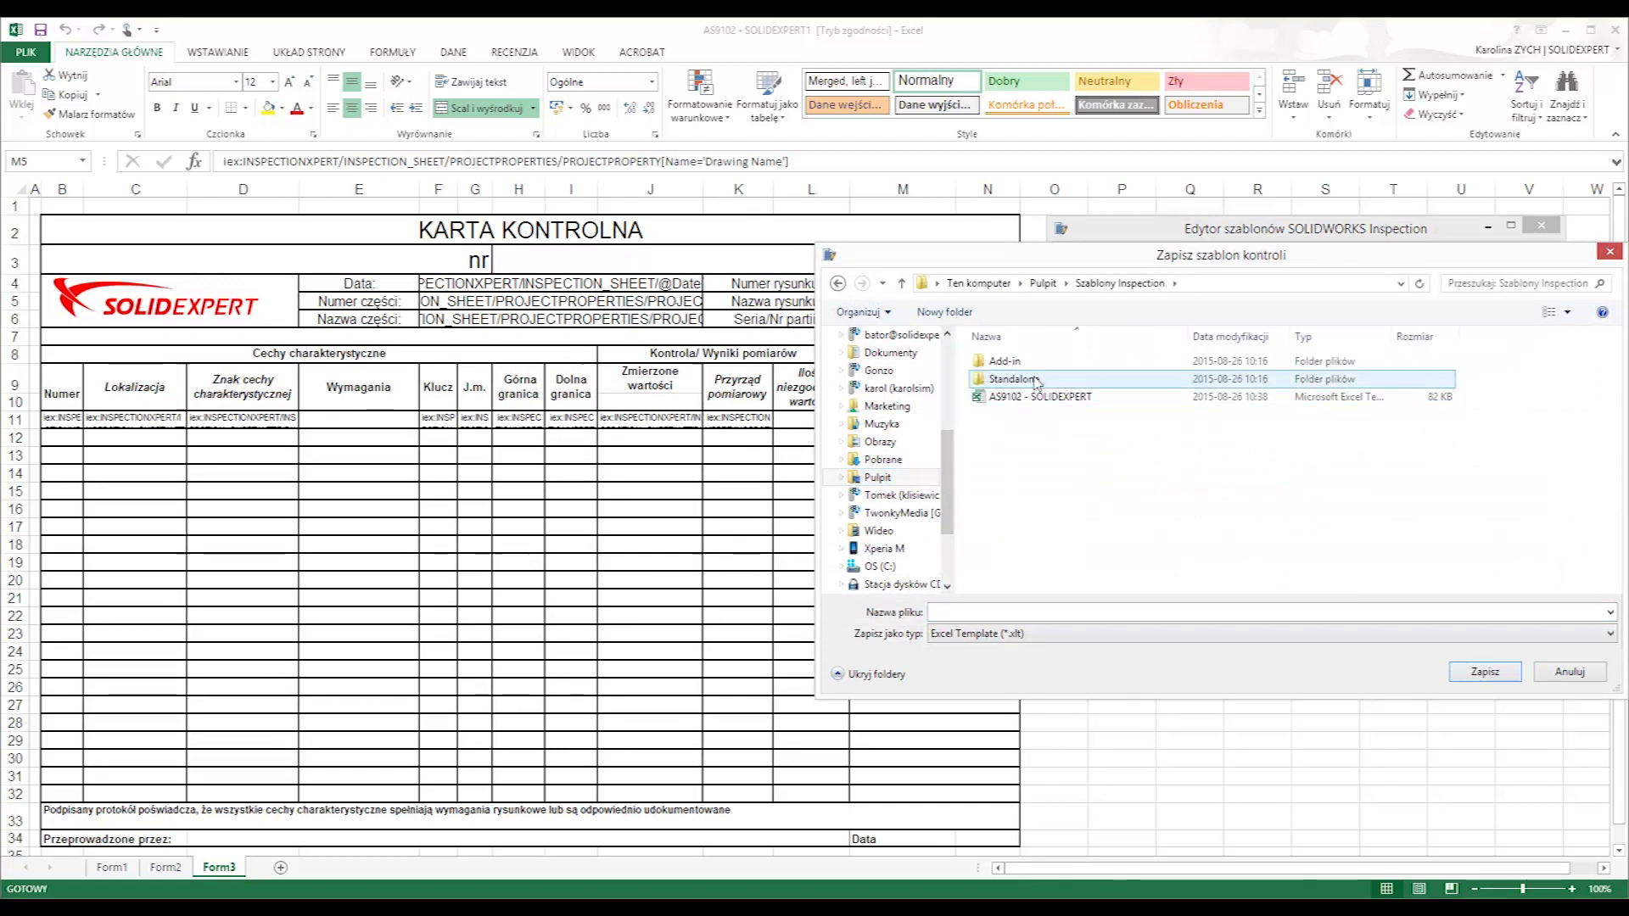
double_click(1042, 401)
text(AS9102 -SE-Standalone)
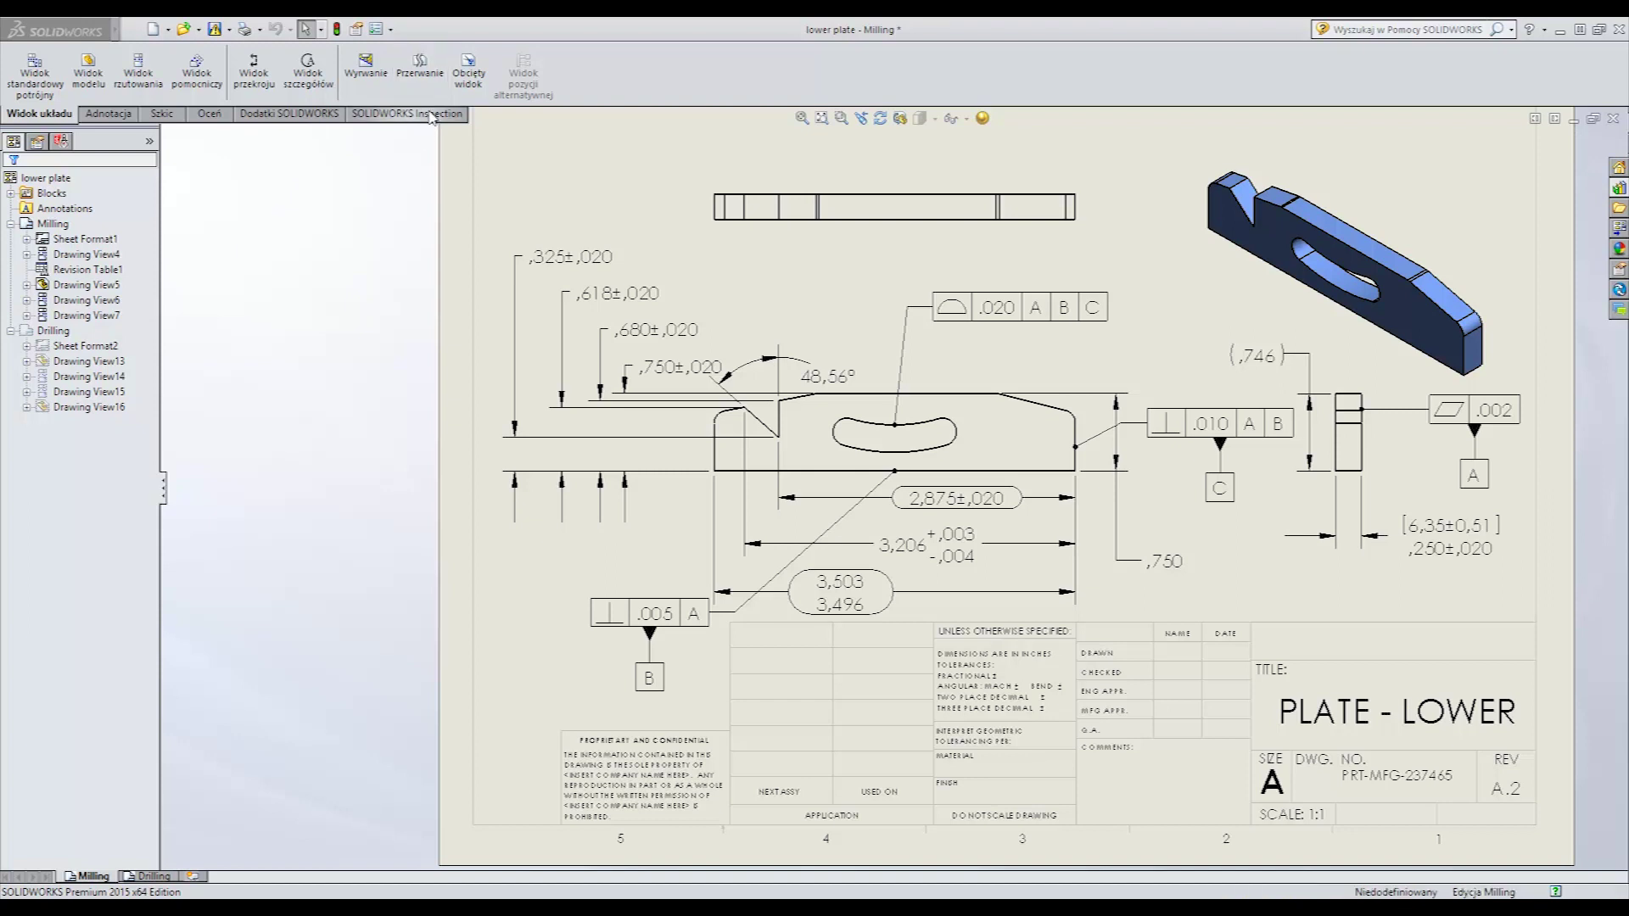
Step: Launch the template editor from the SOLIDWORKS Inspection tab and open AS9102 - SOLIDEXPERT from Szablony Inspection
click(424, 114)
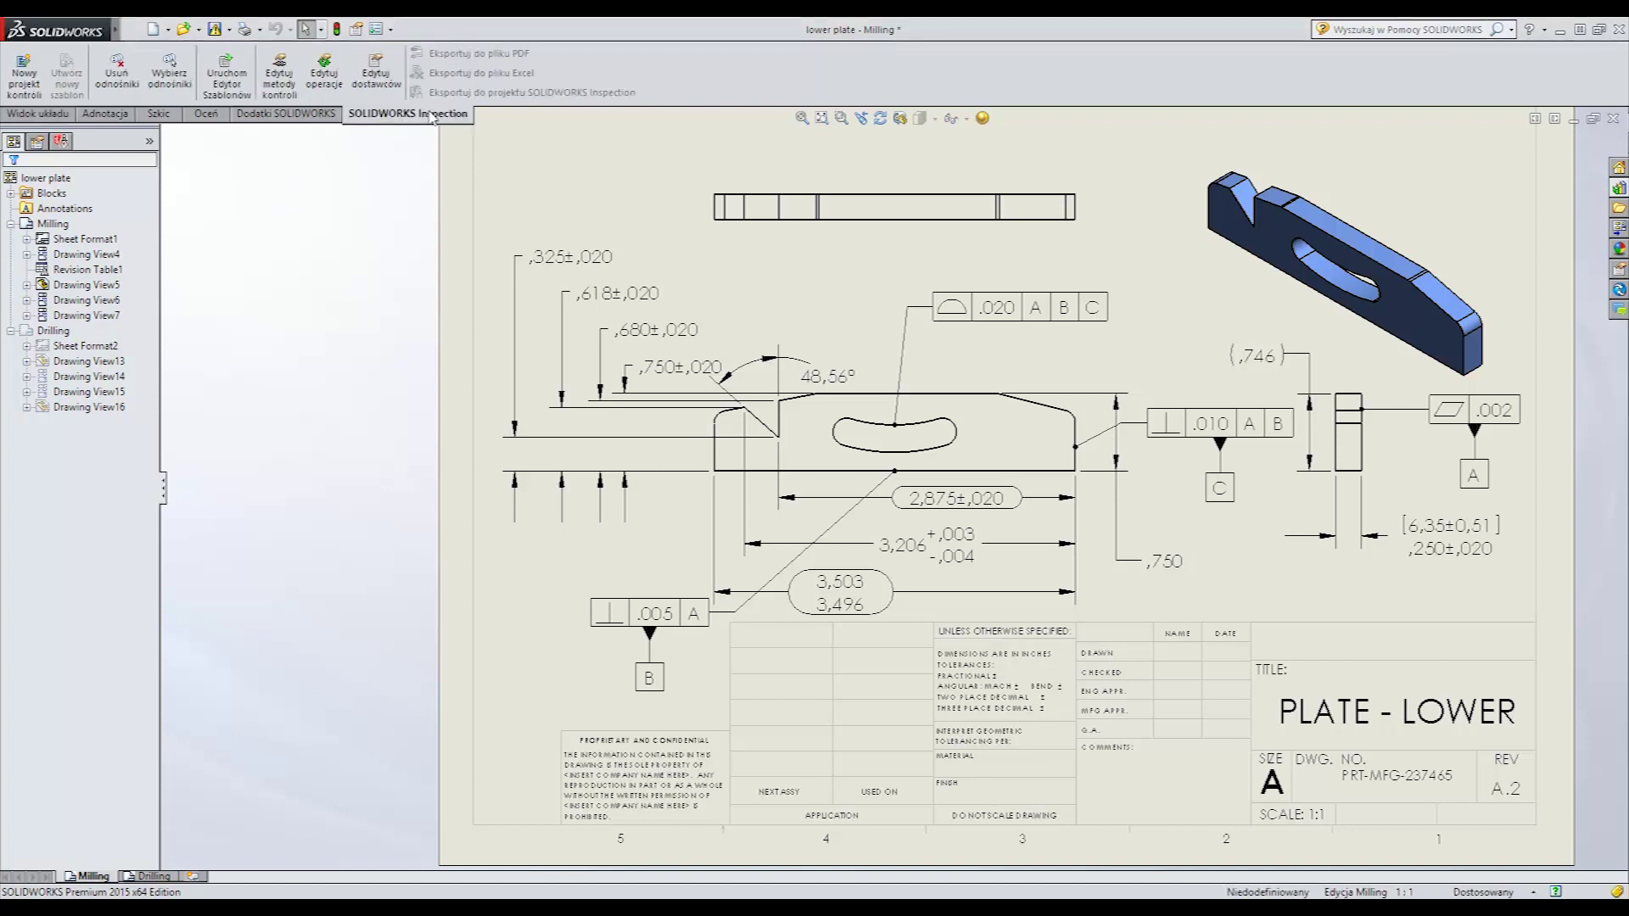
click(227, 84)
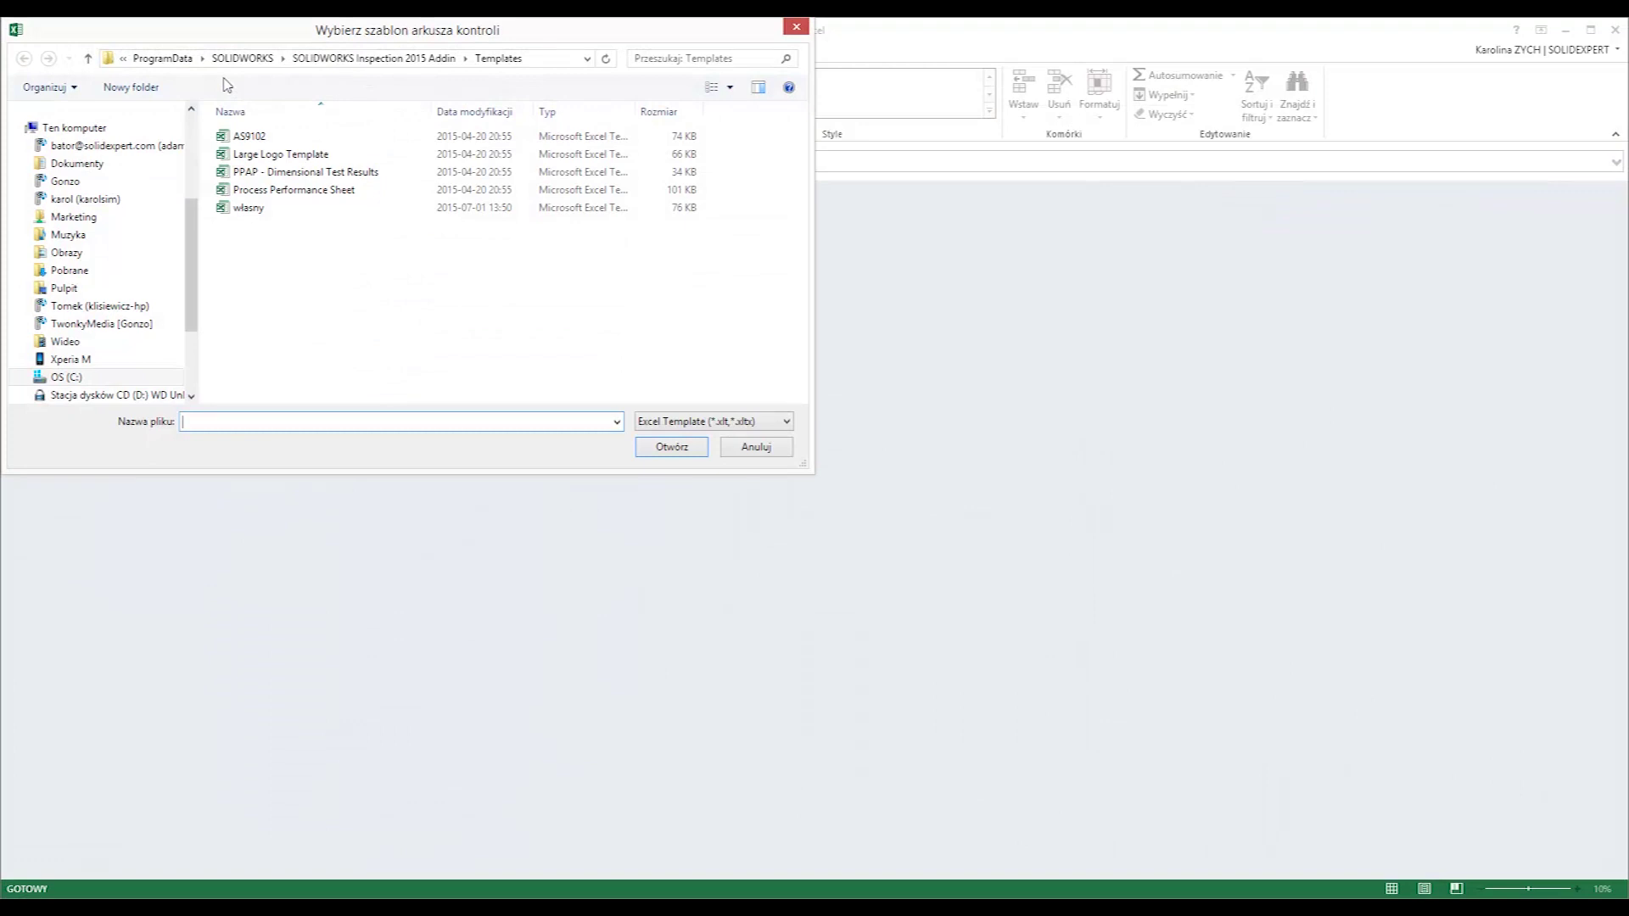
click(96, 288)
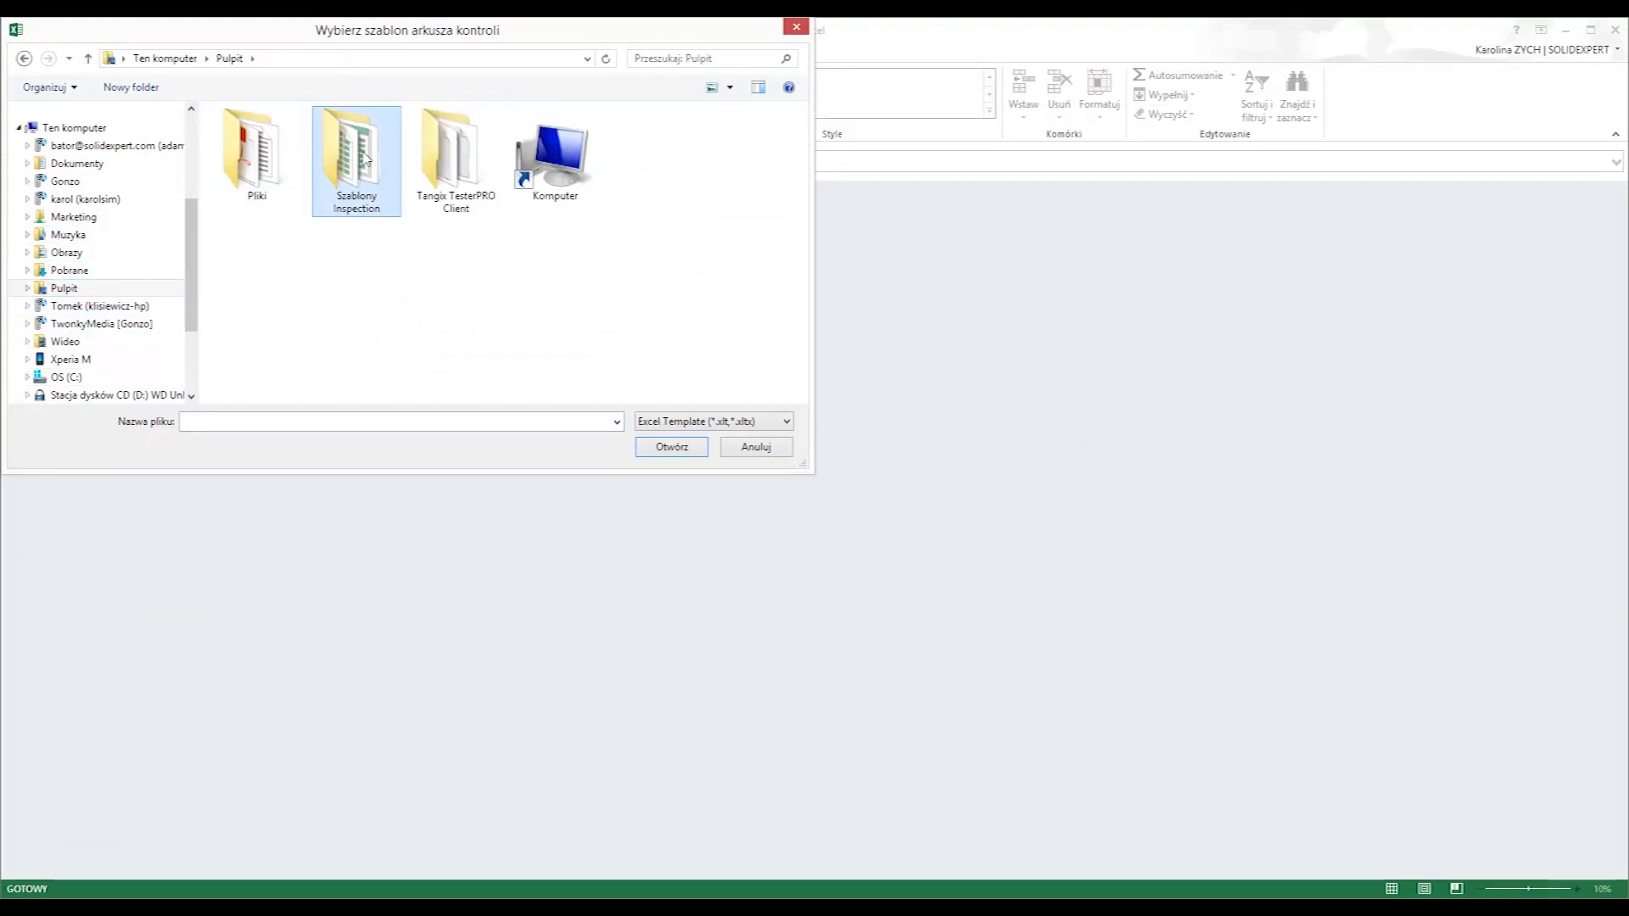
double_click(353, 157)
click(322, 172)
click(671, 447)
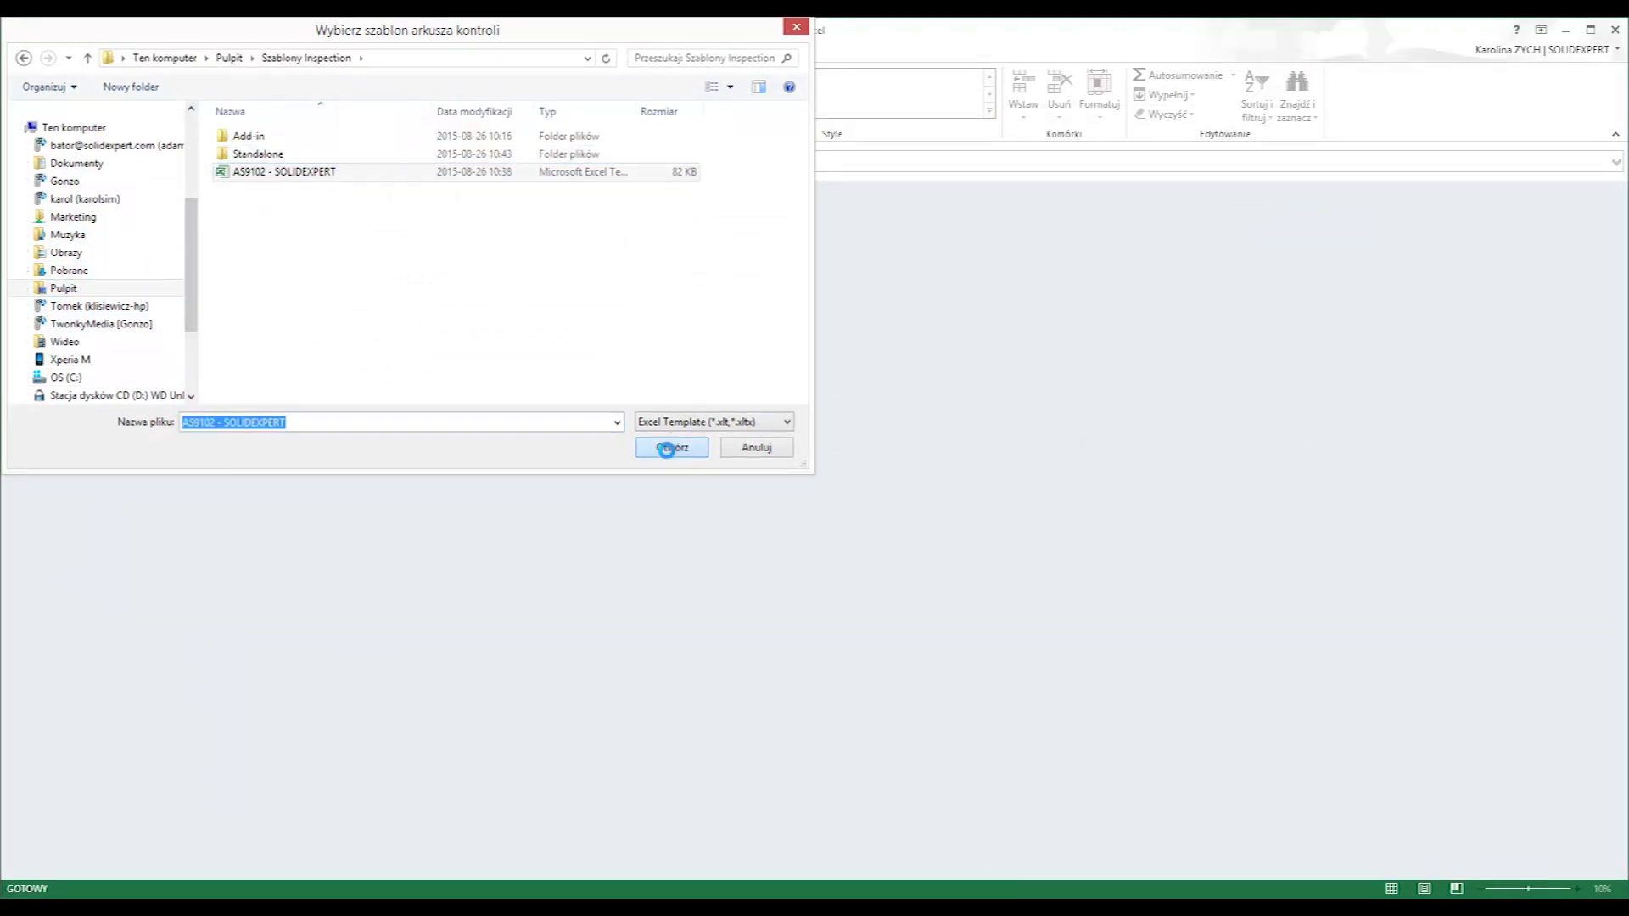
mouse_move(1194, 51)
mouse_down()
mouse_move(1170, 257)
mouse_move(1140, 247)
mouse_up()
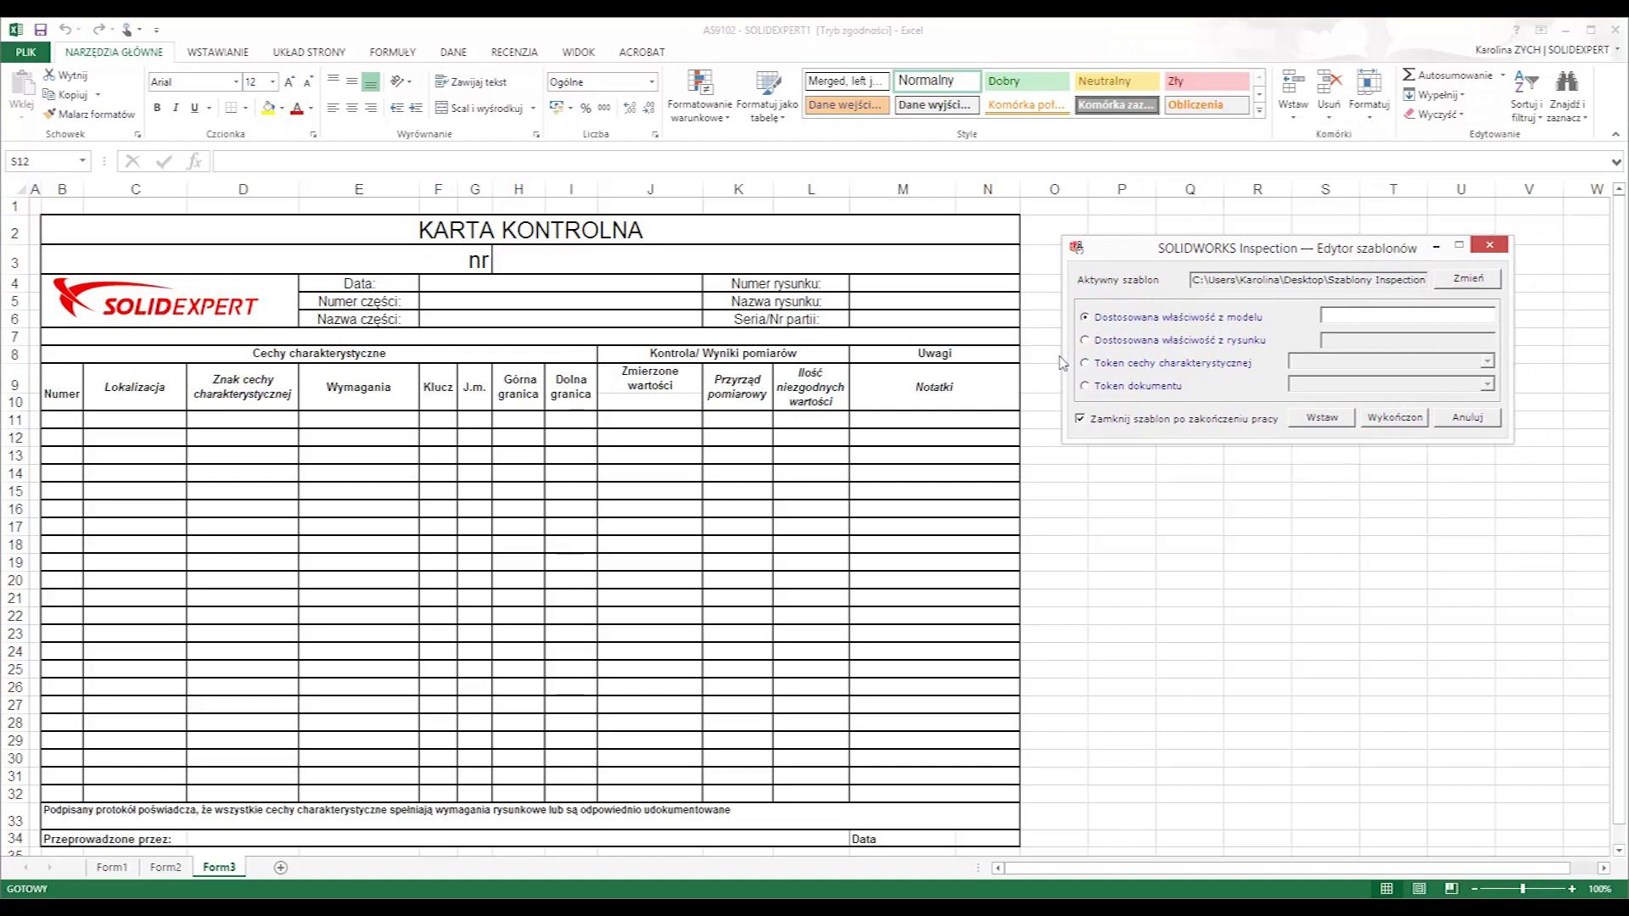
Step: Insert the Lokalizacja characteristic token into cell C11
click(1084, 339)
click(1084, 362)
click(1084, 385)
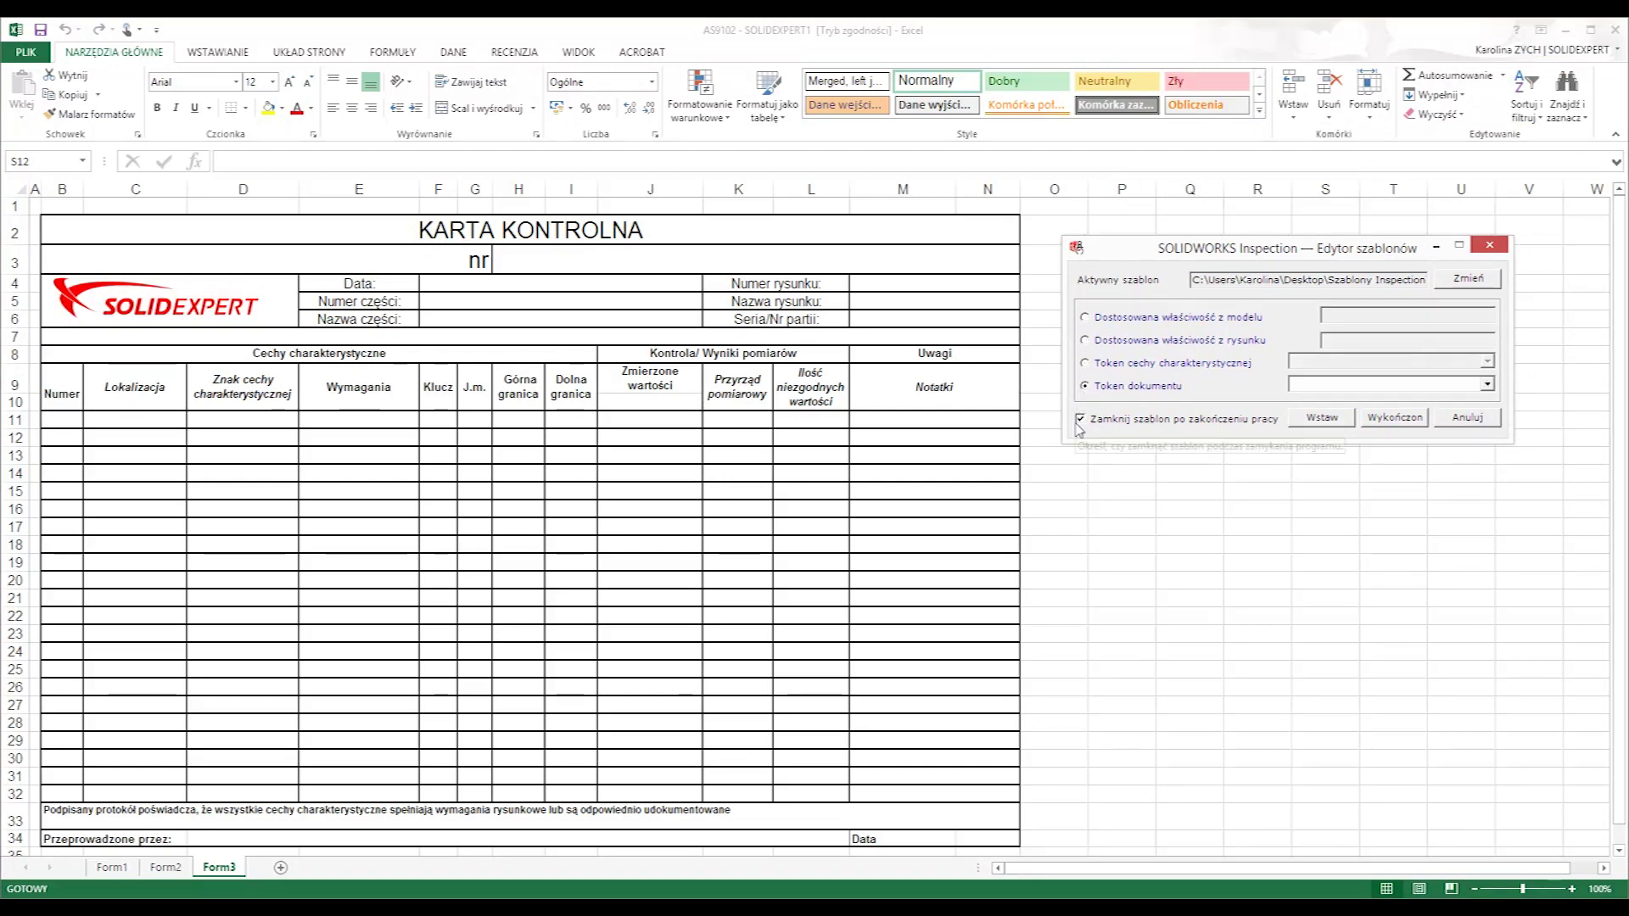
click(105, 420)
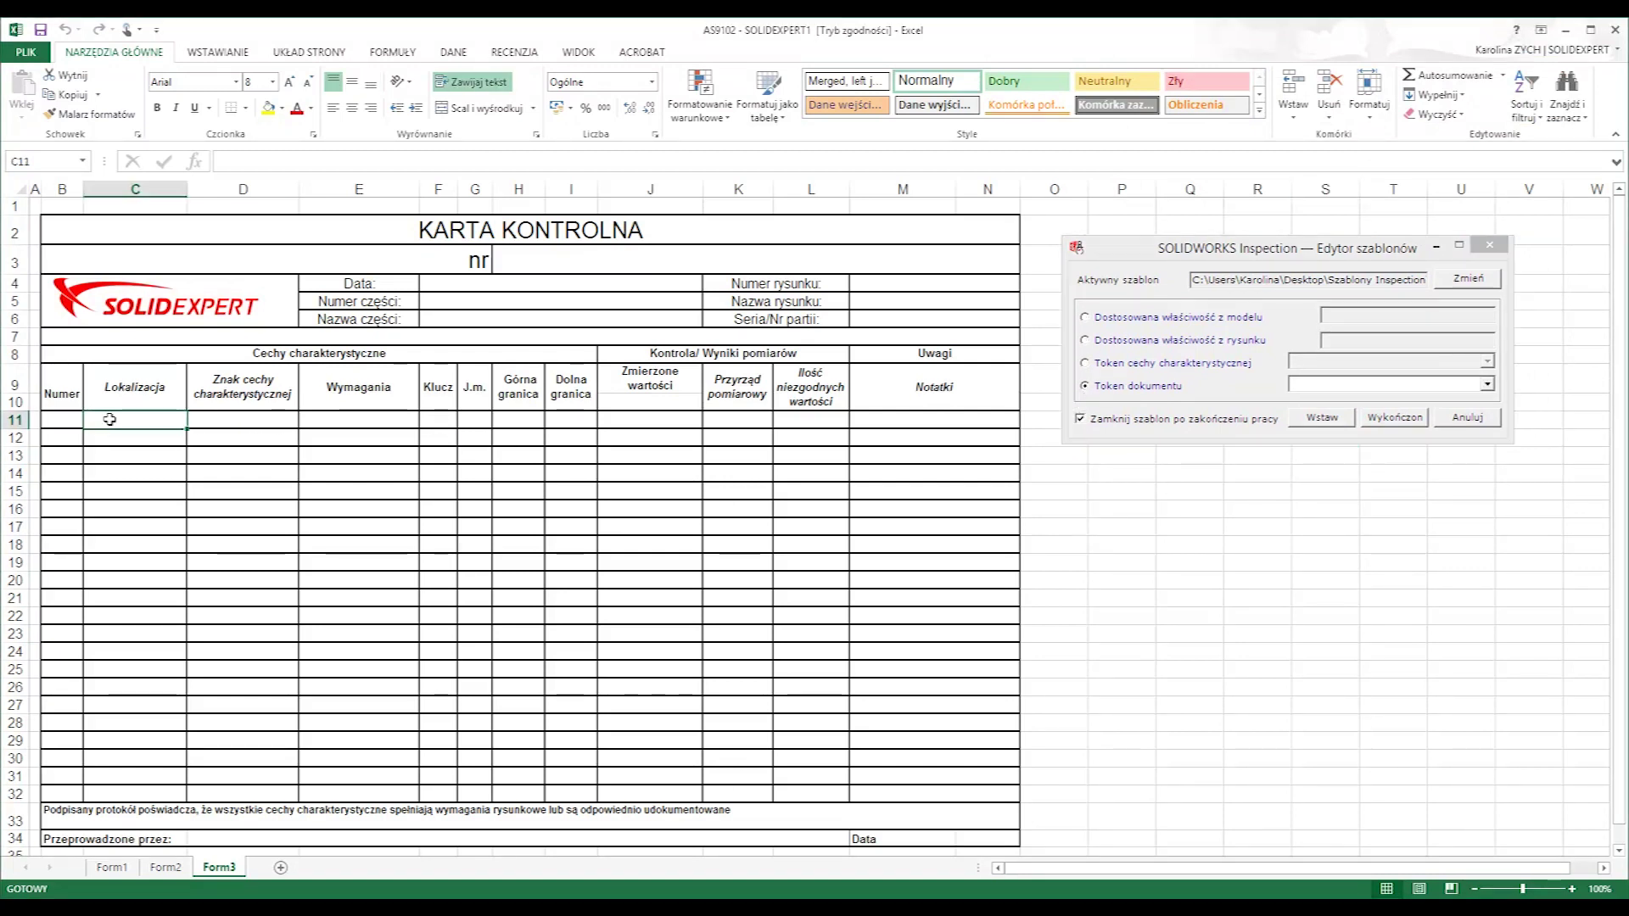
click(1084, 362)
click(1488, 361)
click(1306, 440)
click(1331, 418)
Step: Finish the template and save it in Szablony Inspection\Add-in, naming it 'AS9102 -SE- Add-'
click(1404, 420)
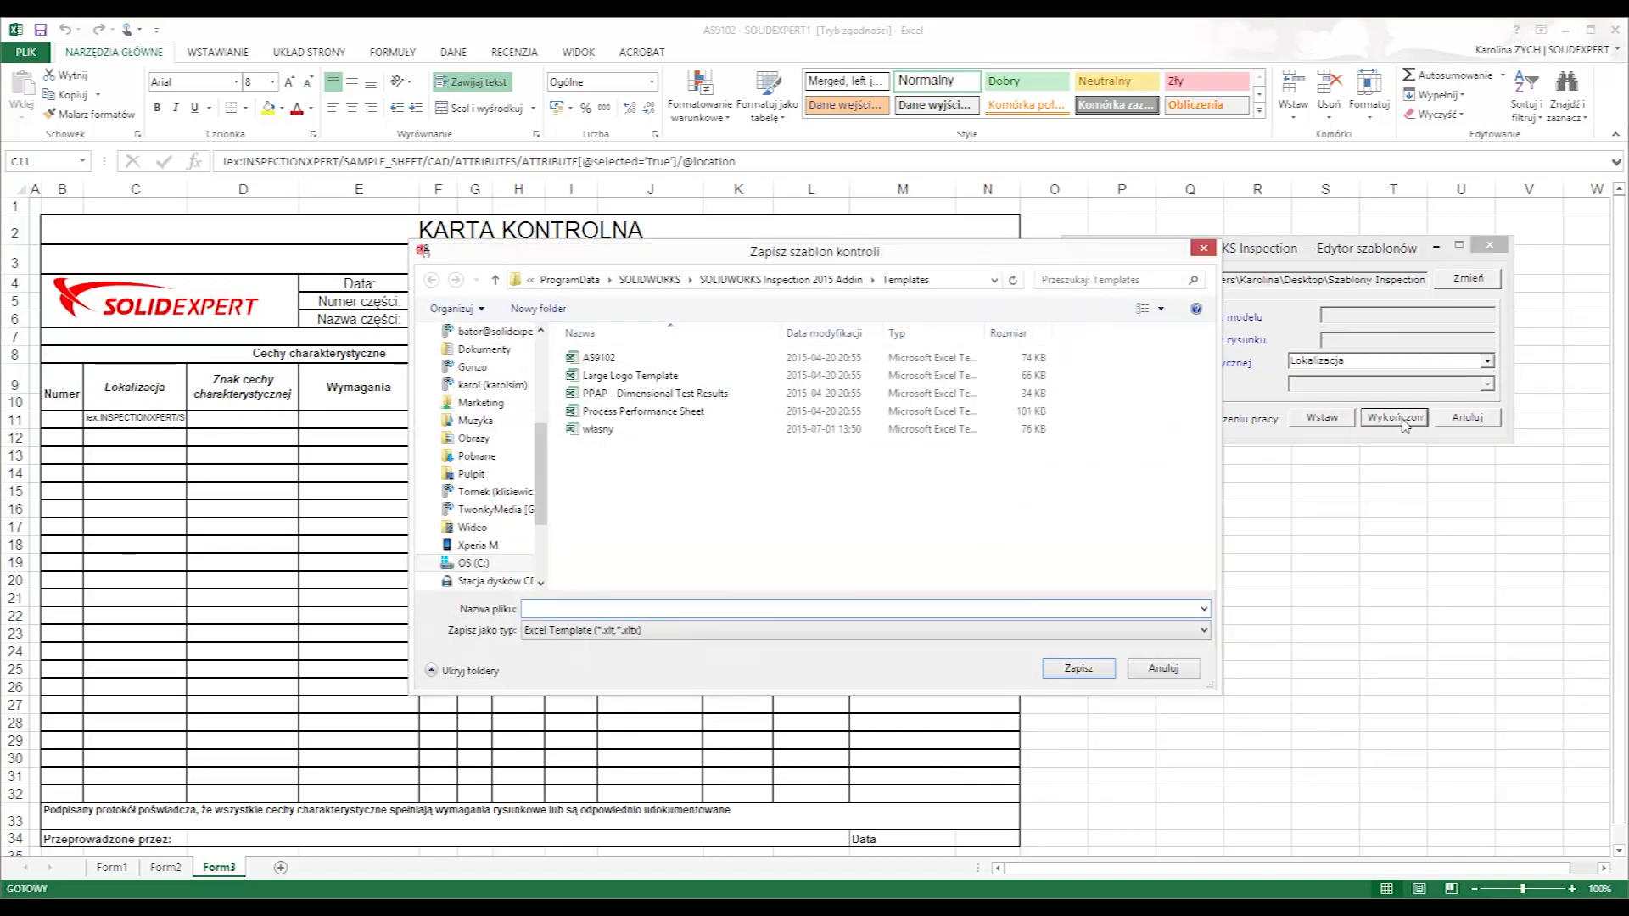
click(471, 473)
double_click(699, 382)
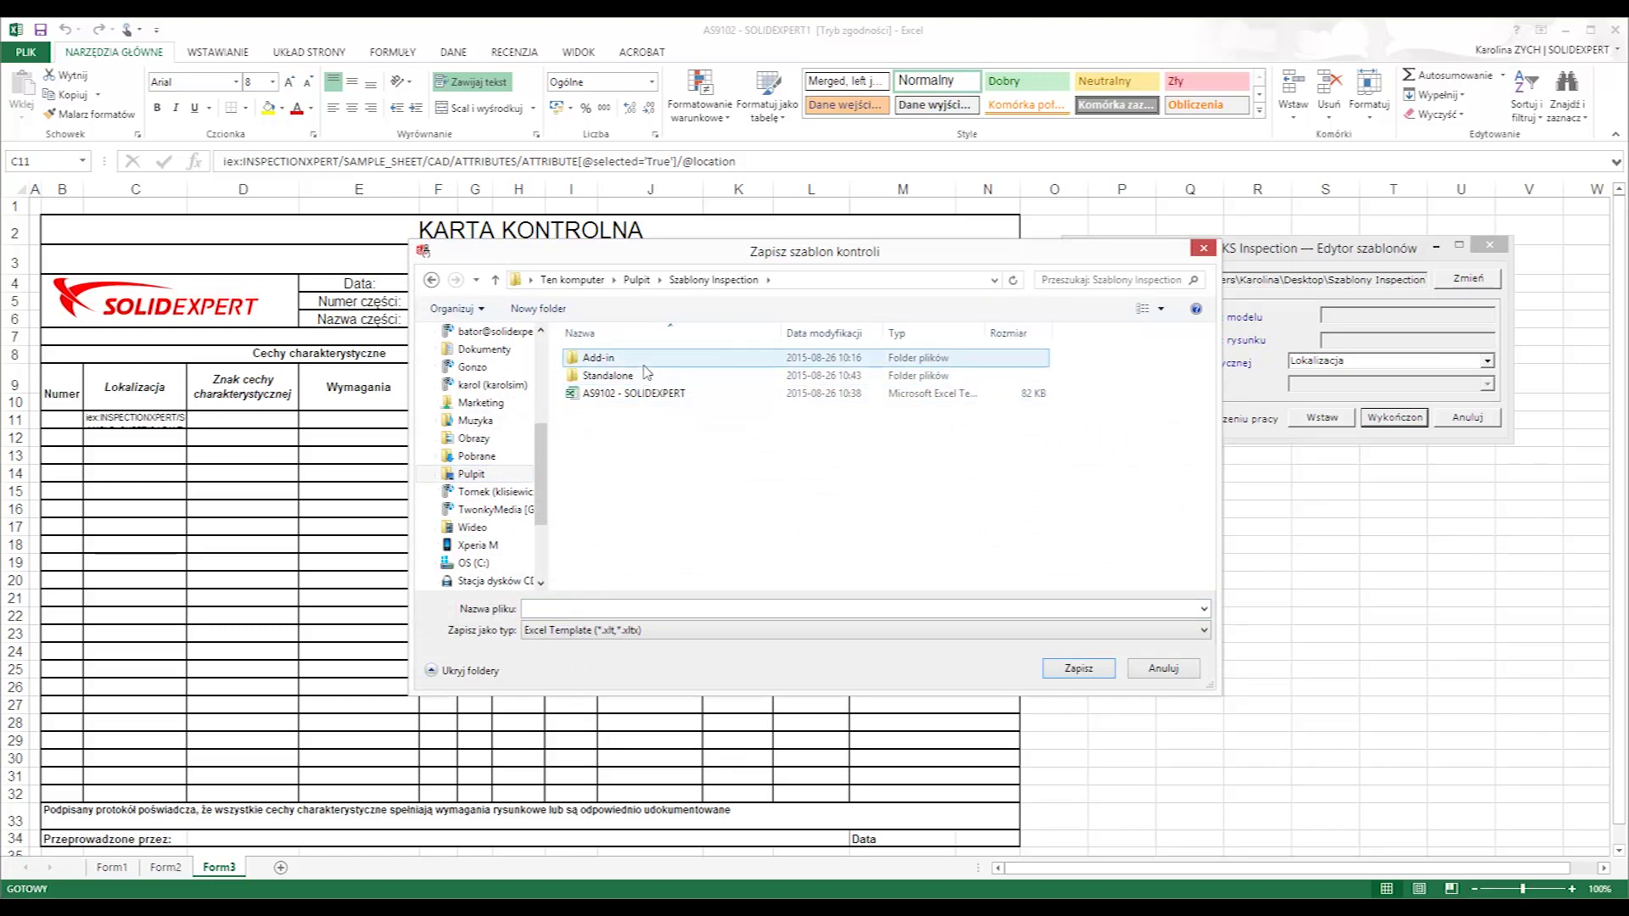
double_click(644, 363)
click(647, 604)
text(AS9102 -SE- Add-)
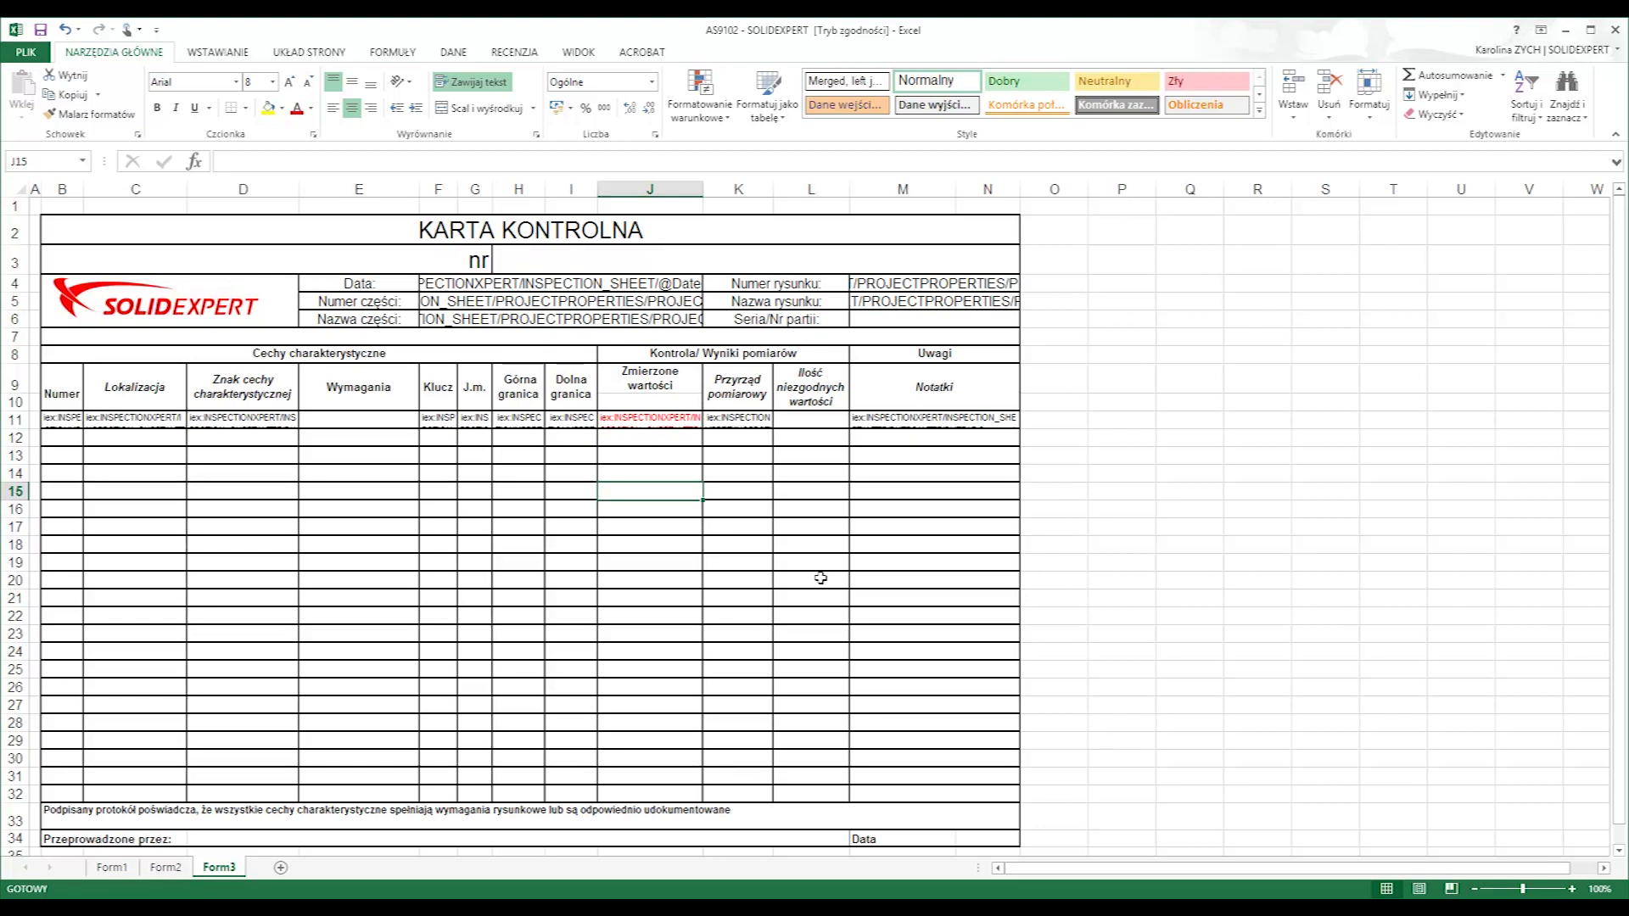
Step: Select footer row 33 and switch to the FORMUŁY ribbon tab
click(10, 816)
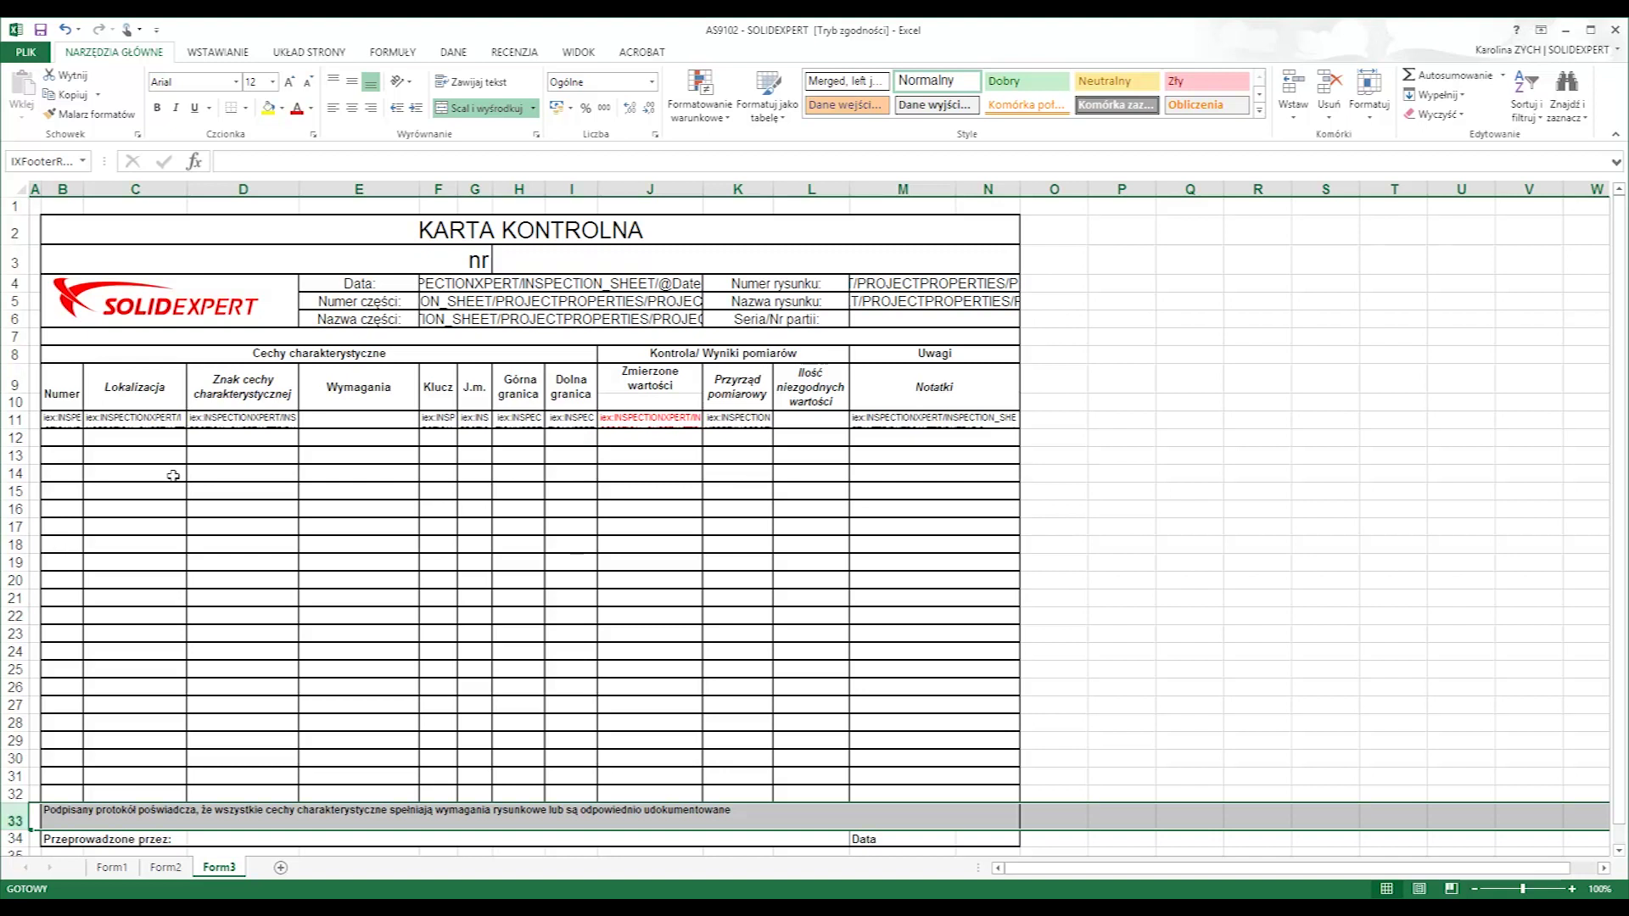
click(387, 54)
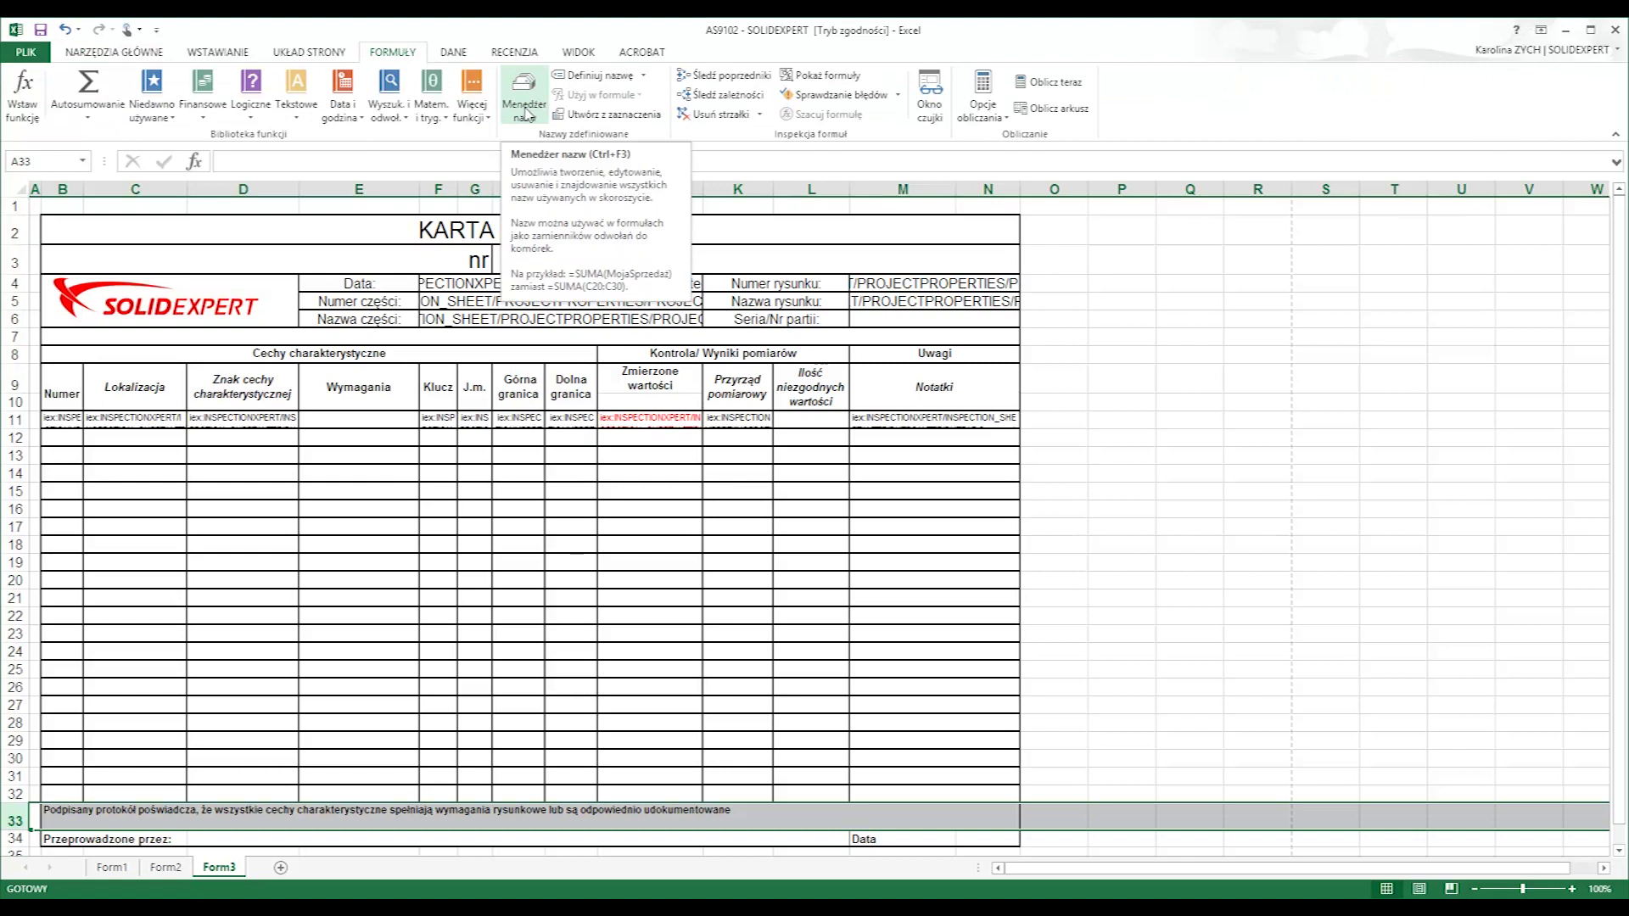
Step: In Menedżer nazw, create the name IXFooterRow001 referring to =Form3!$33:$33
click(526, 113)
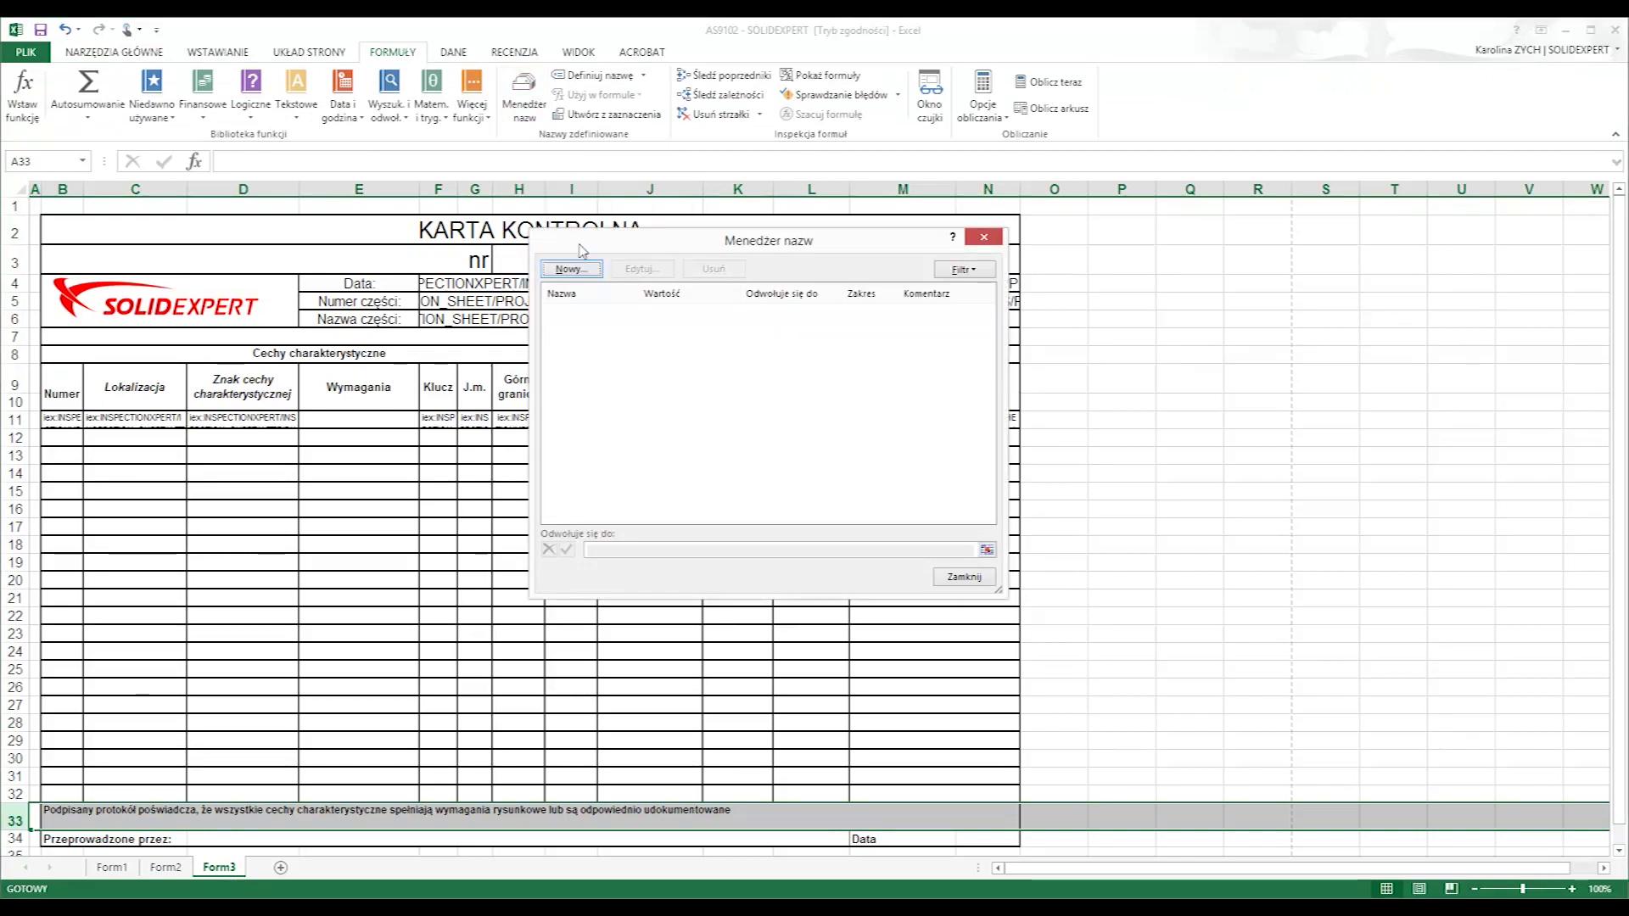
click(582, 270)
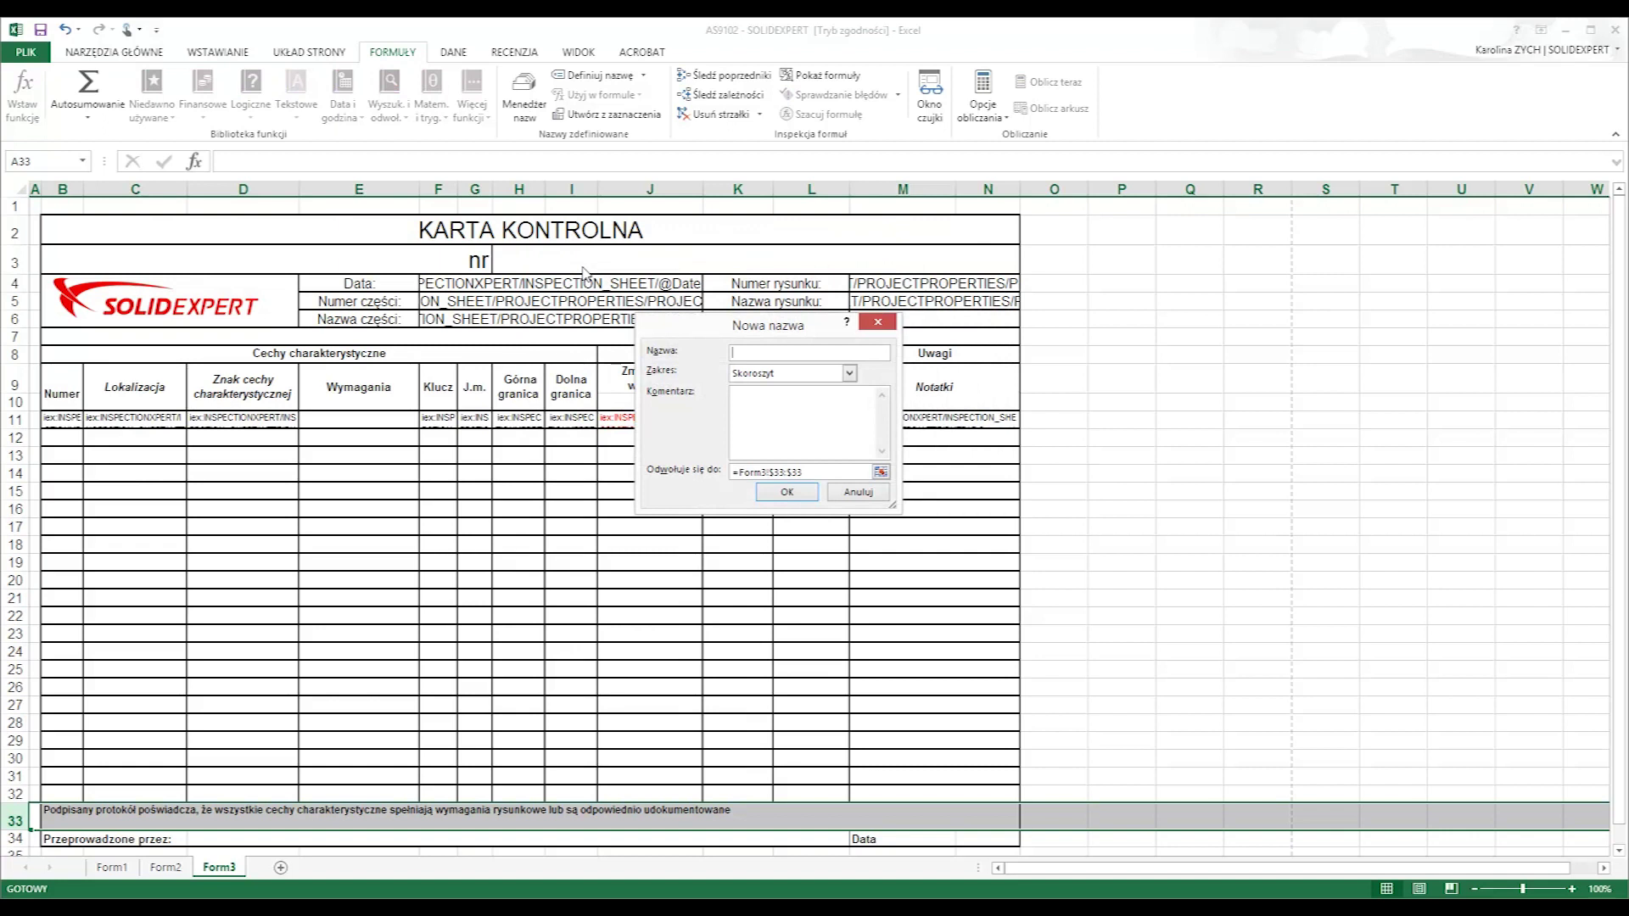
text(IXFooterRow00)
click(880, 473)
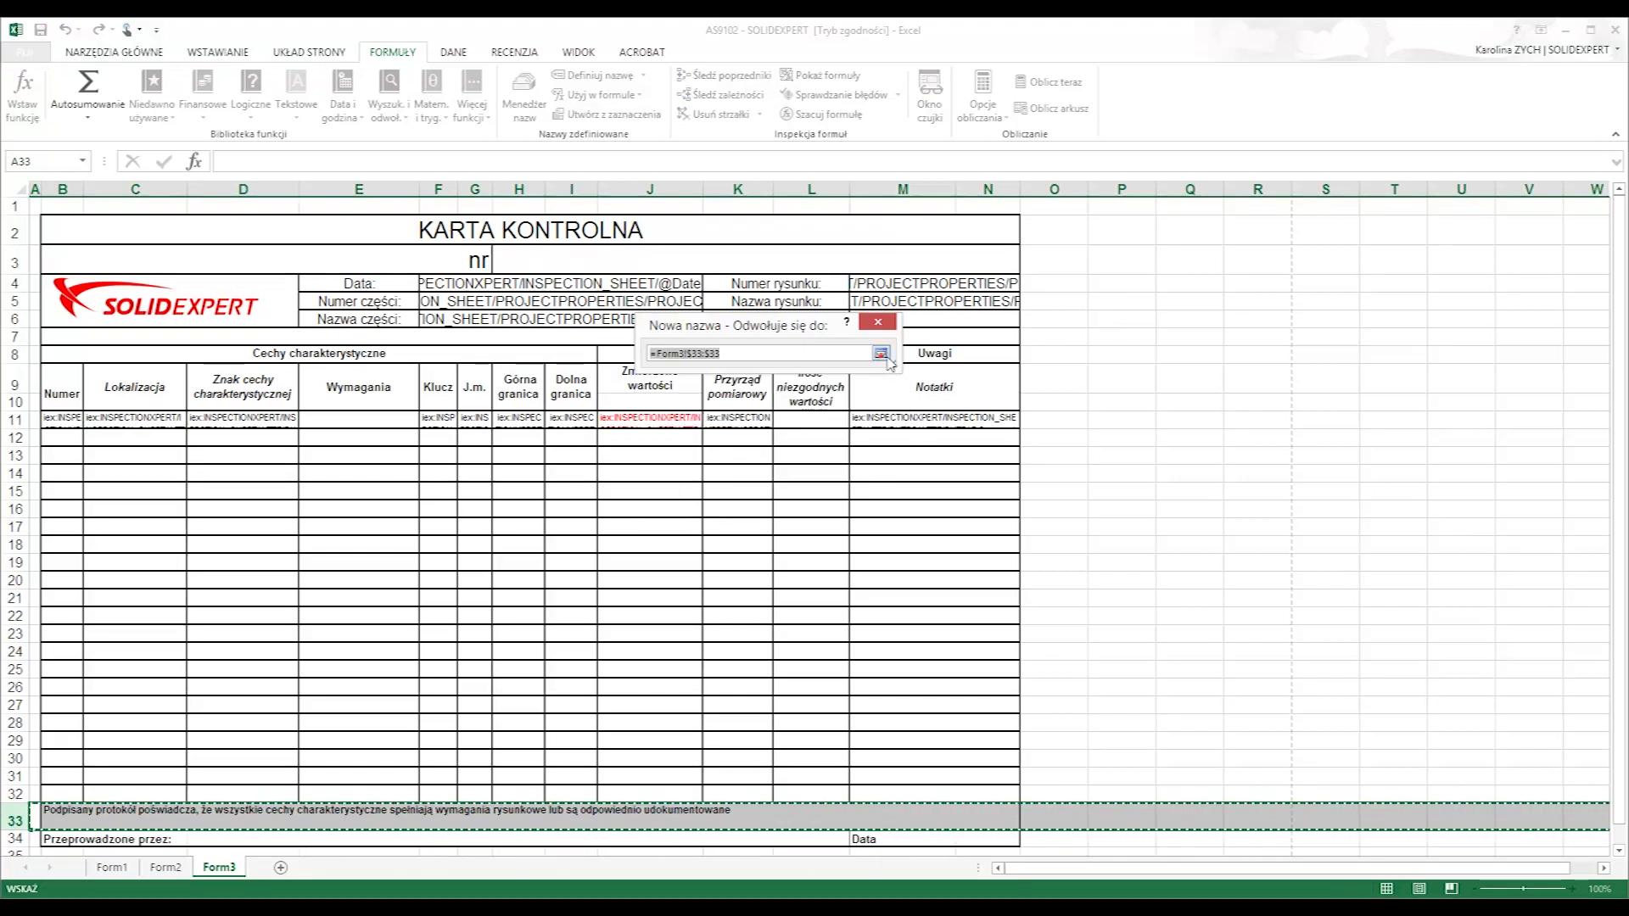
click(884, 354)
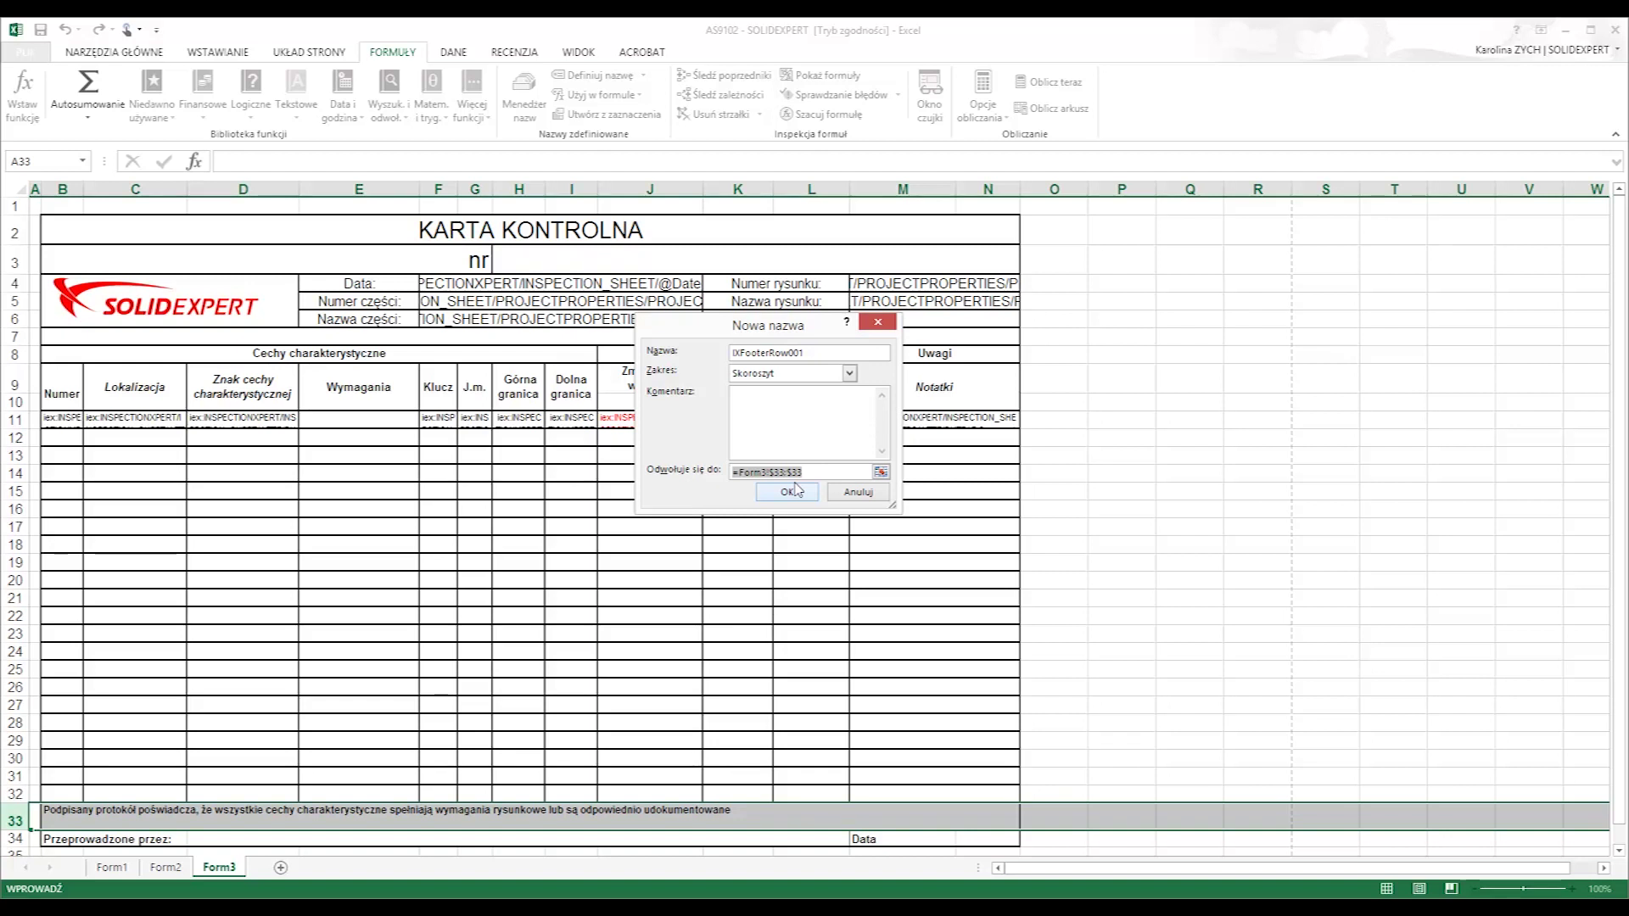
click(798, 493)
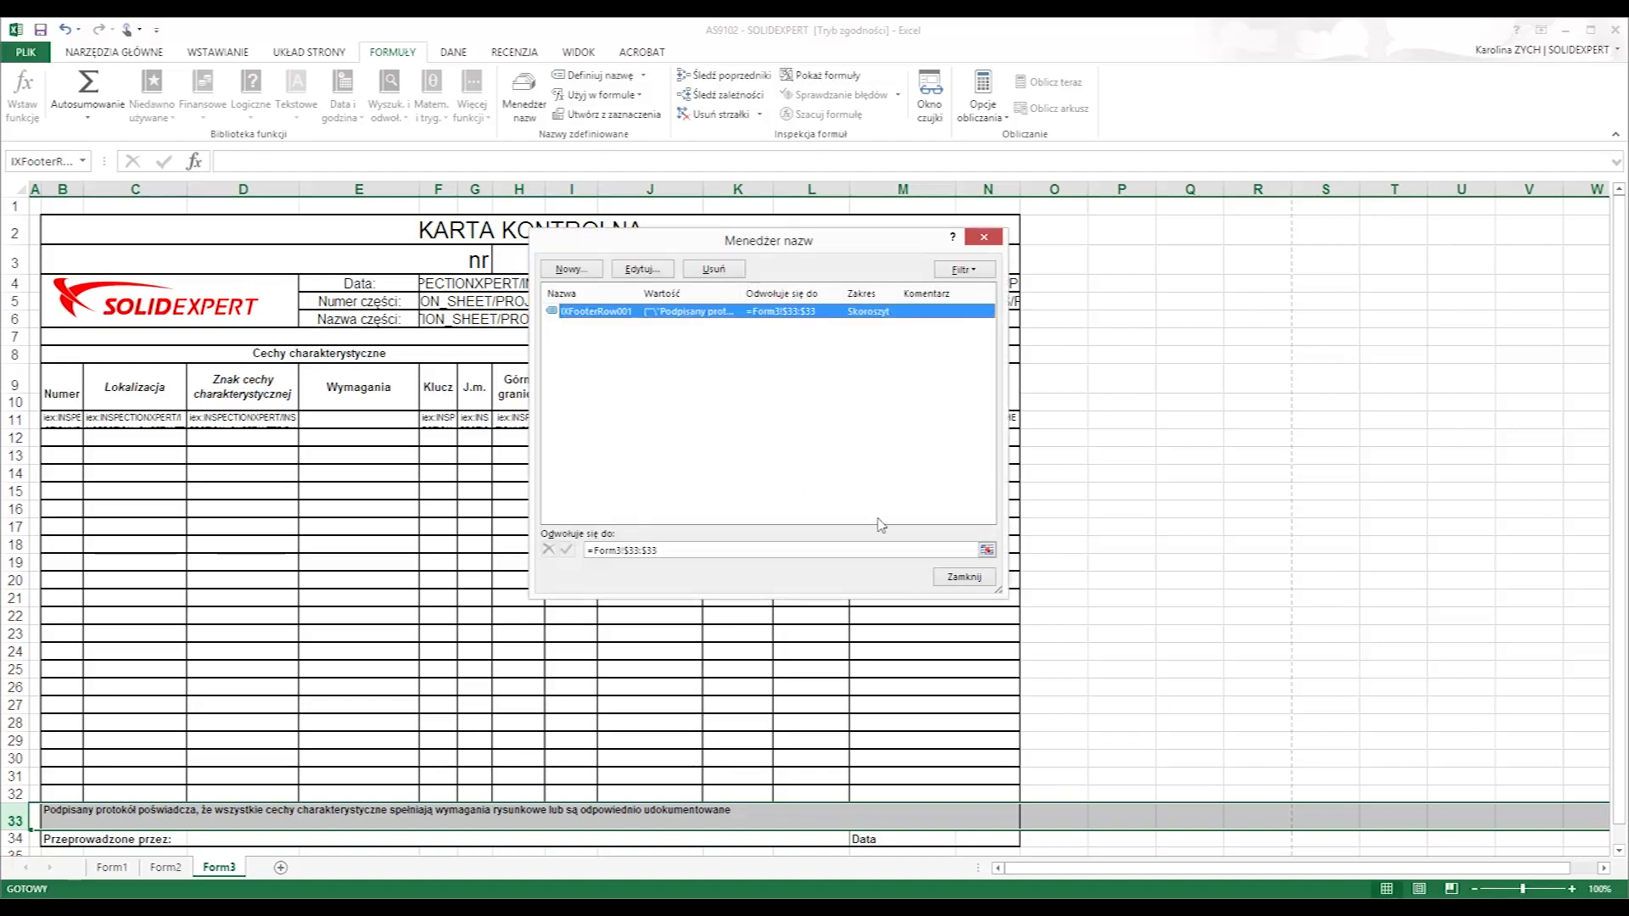
click(966, 577)
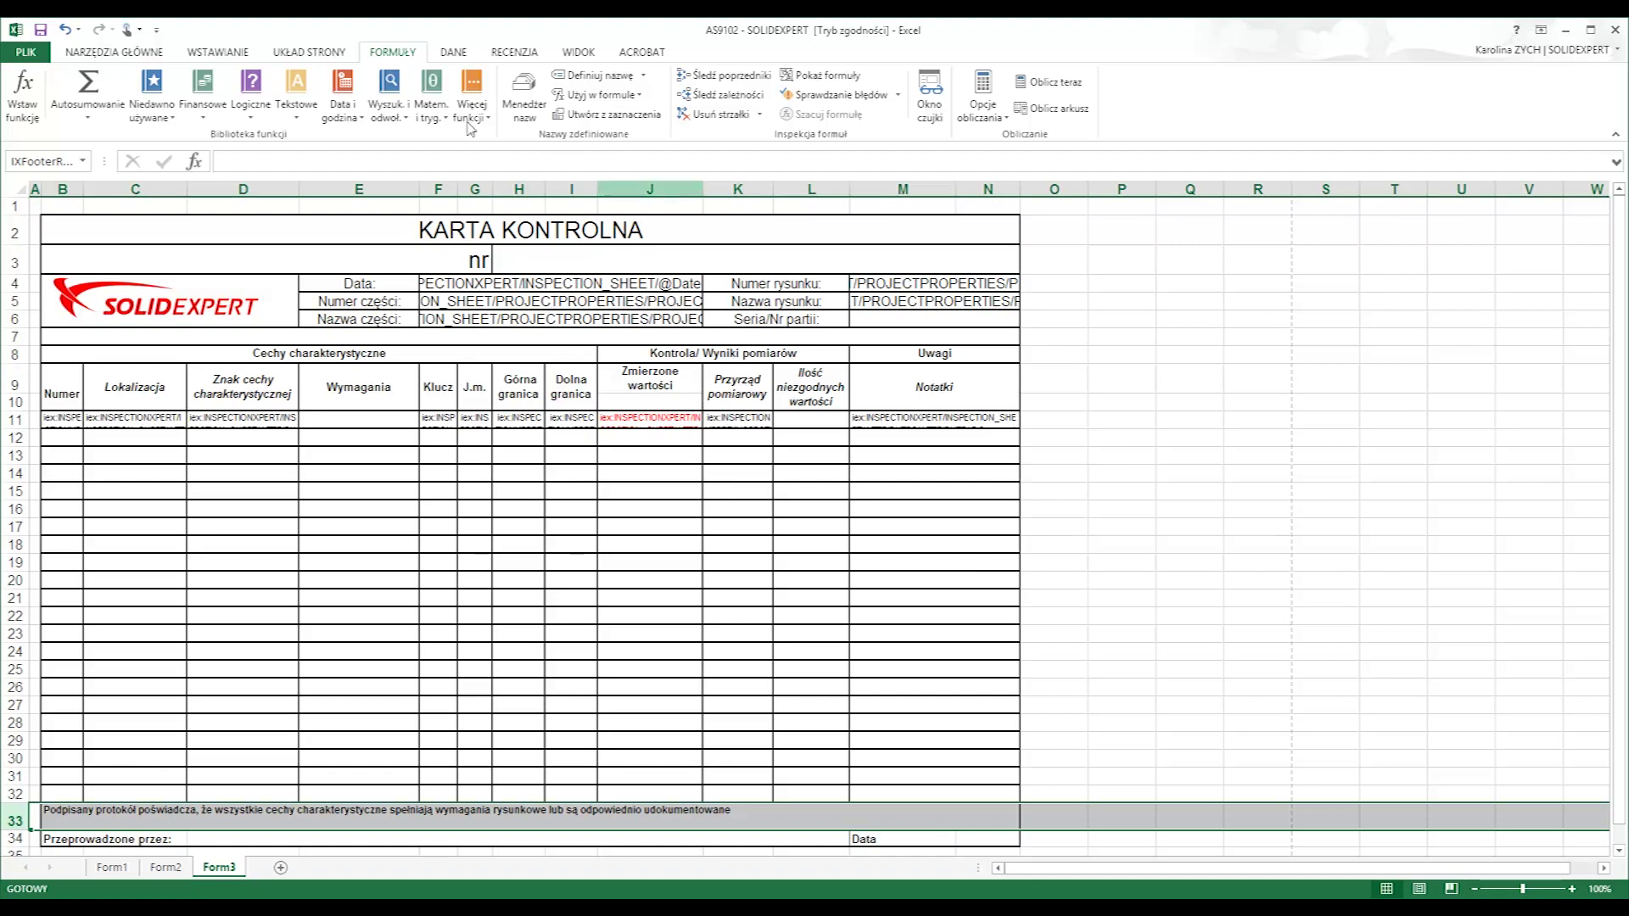
Step: Save the template now carrying the IXFooterRow001 footer name
click(43, 30)
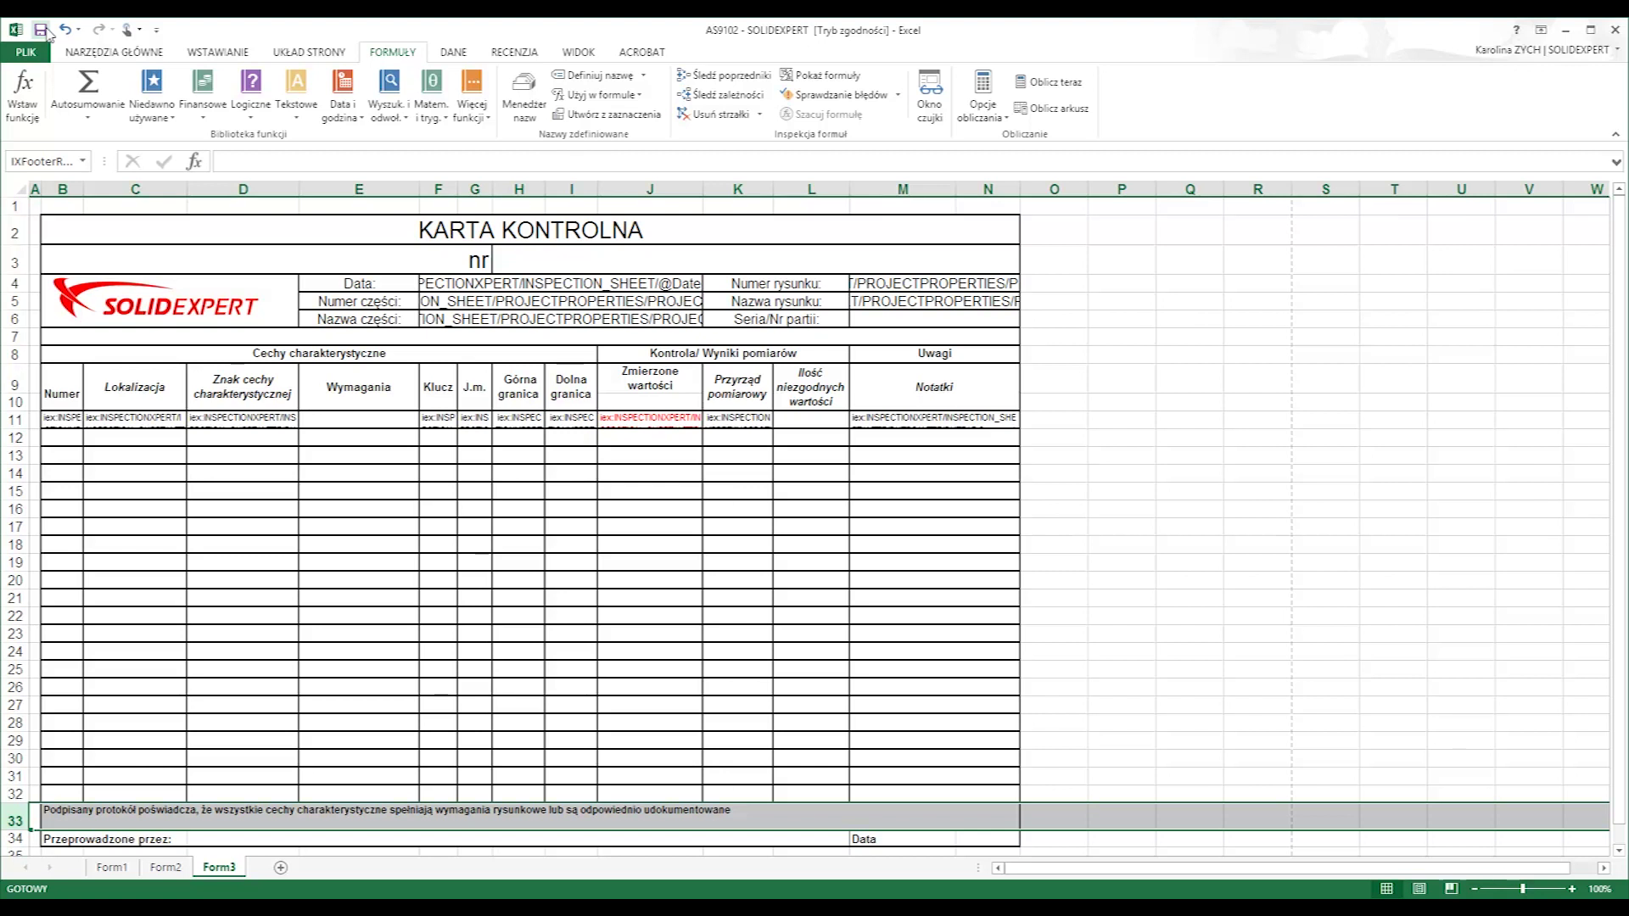